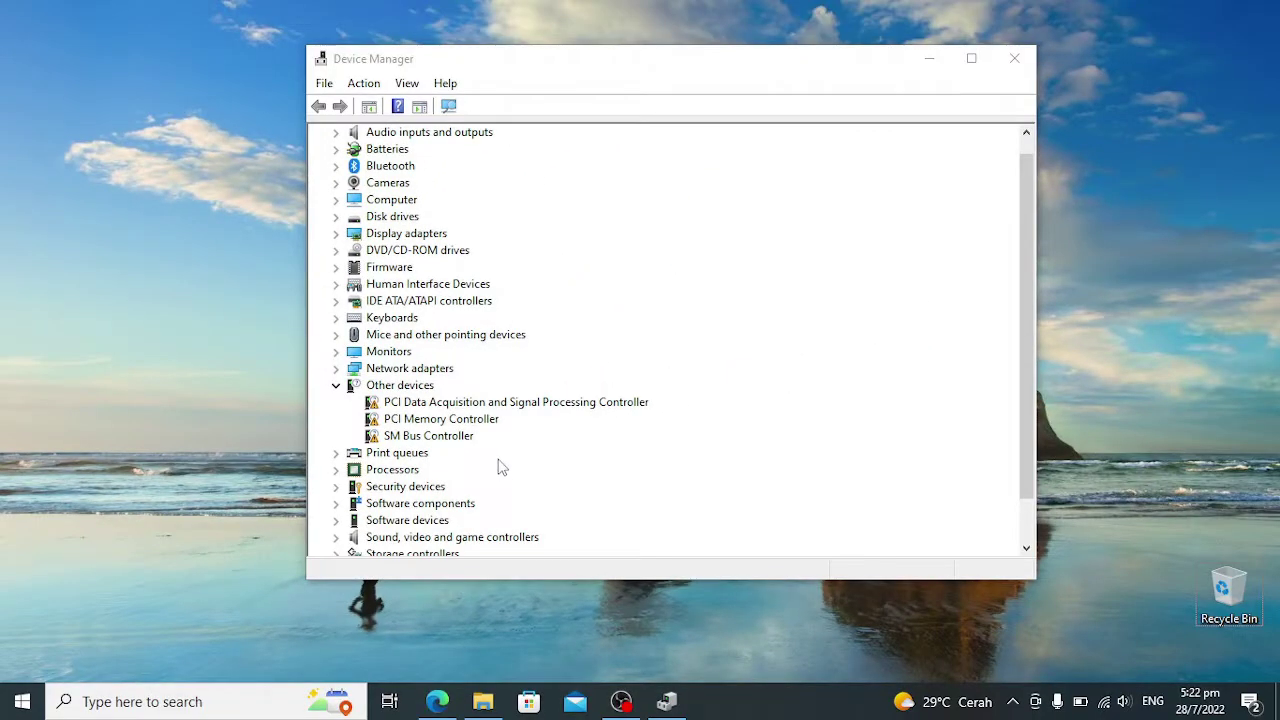
Step: Close and reopen Device Manager, collapse Human Interface Devices, and centre the window on the desktop
click(1024, 66)
click(1016, 60)
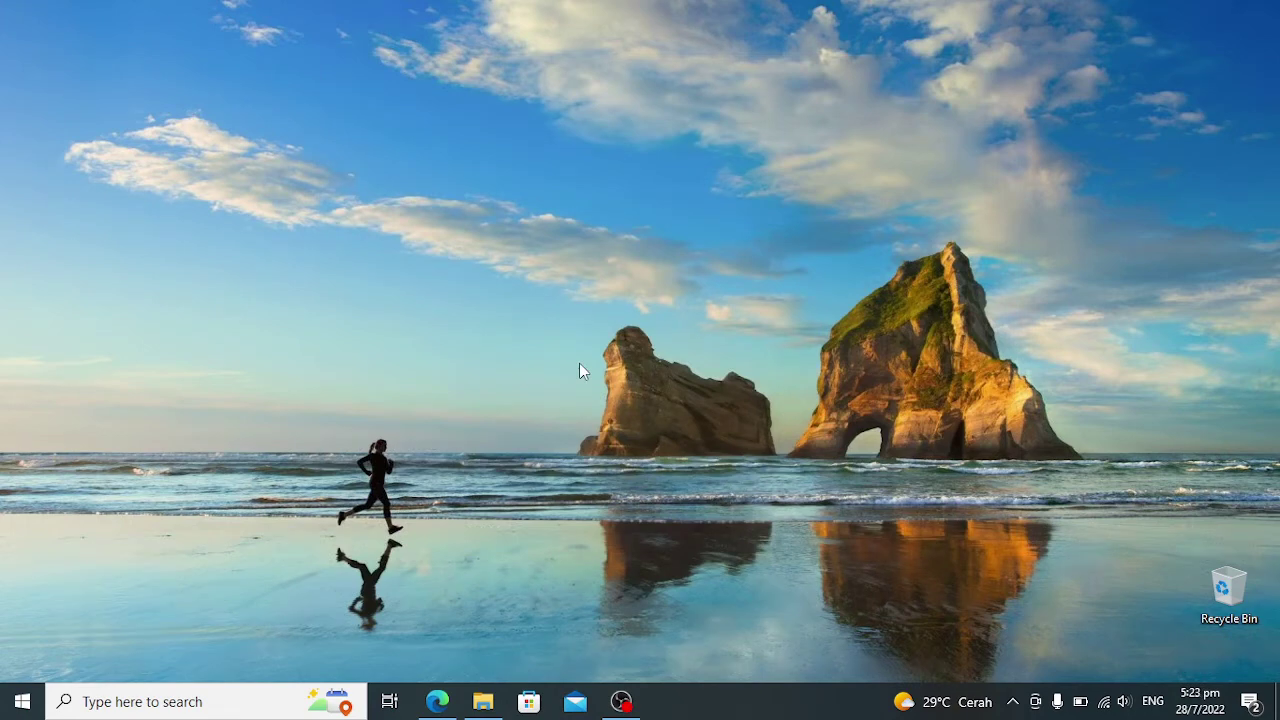
right_click(18, 702)
click(173, 308)
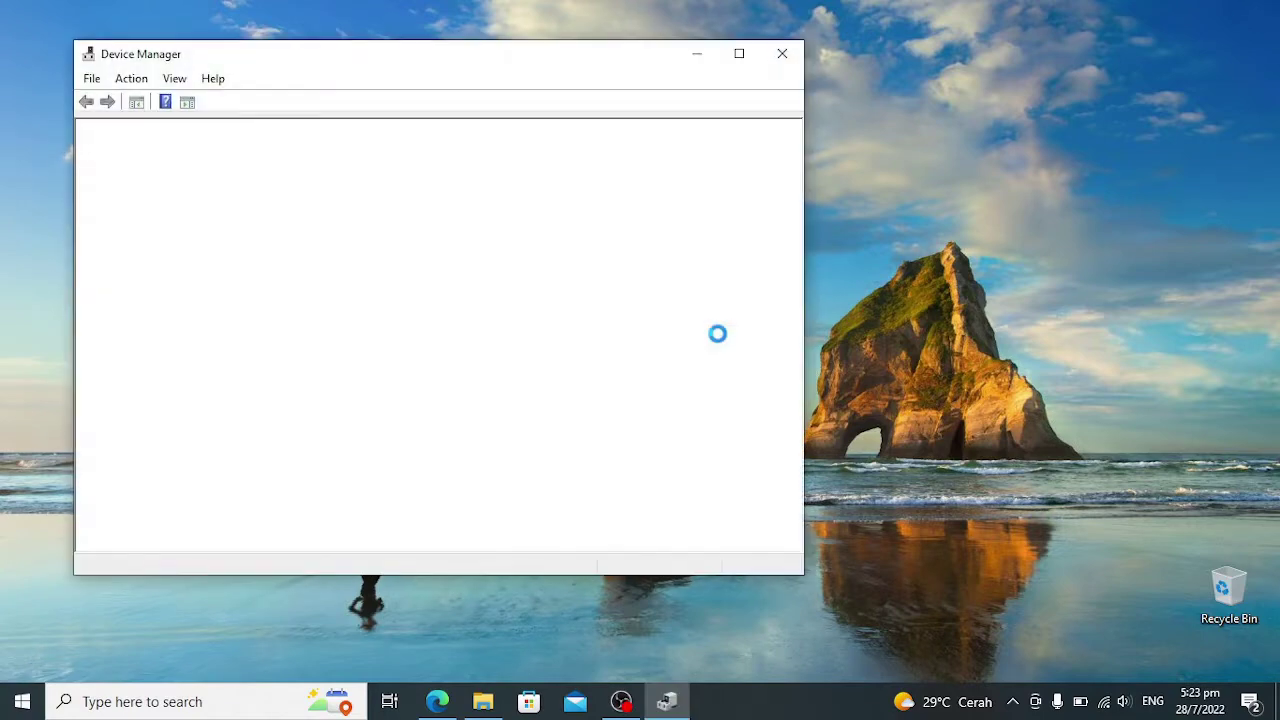
click(103, 296)
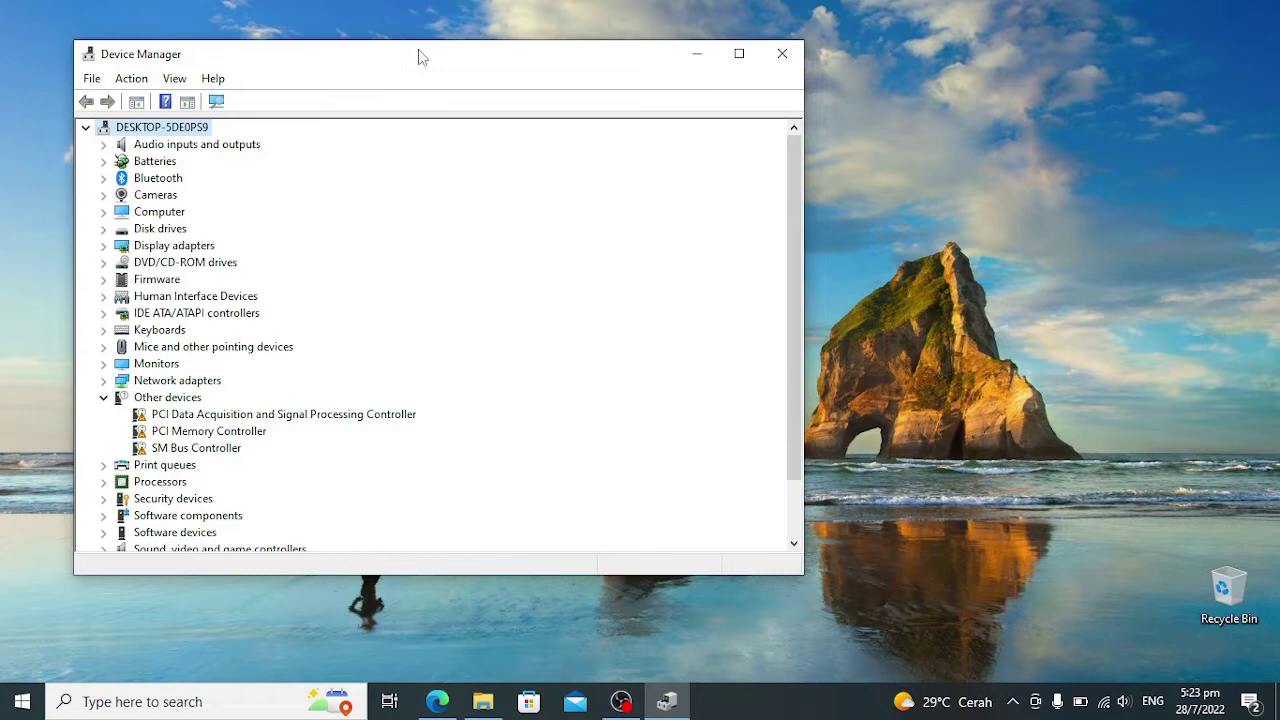
drag(420, 54, 643, 50)
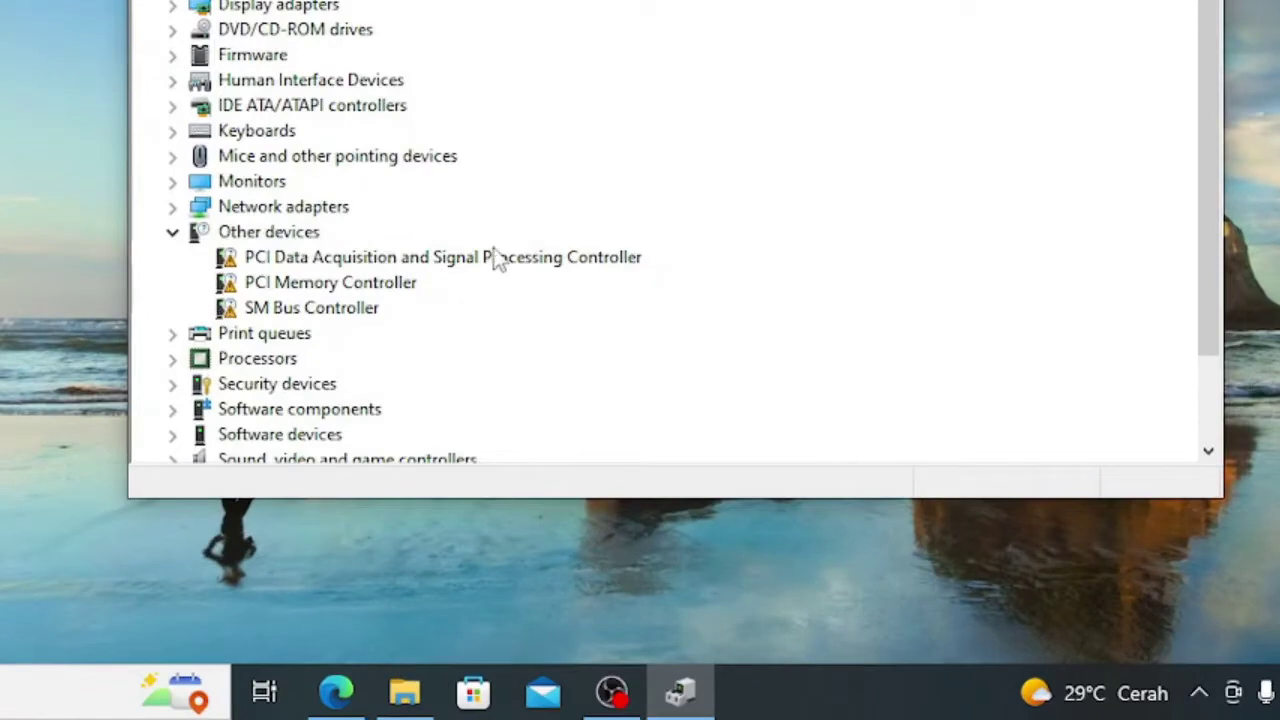
click(541, 412)
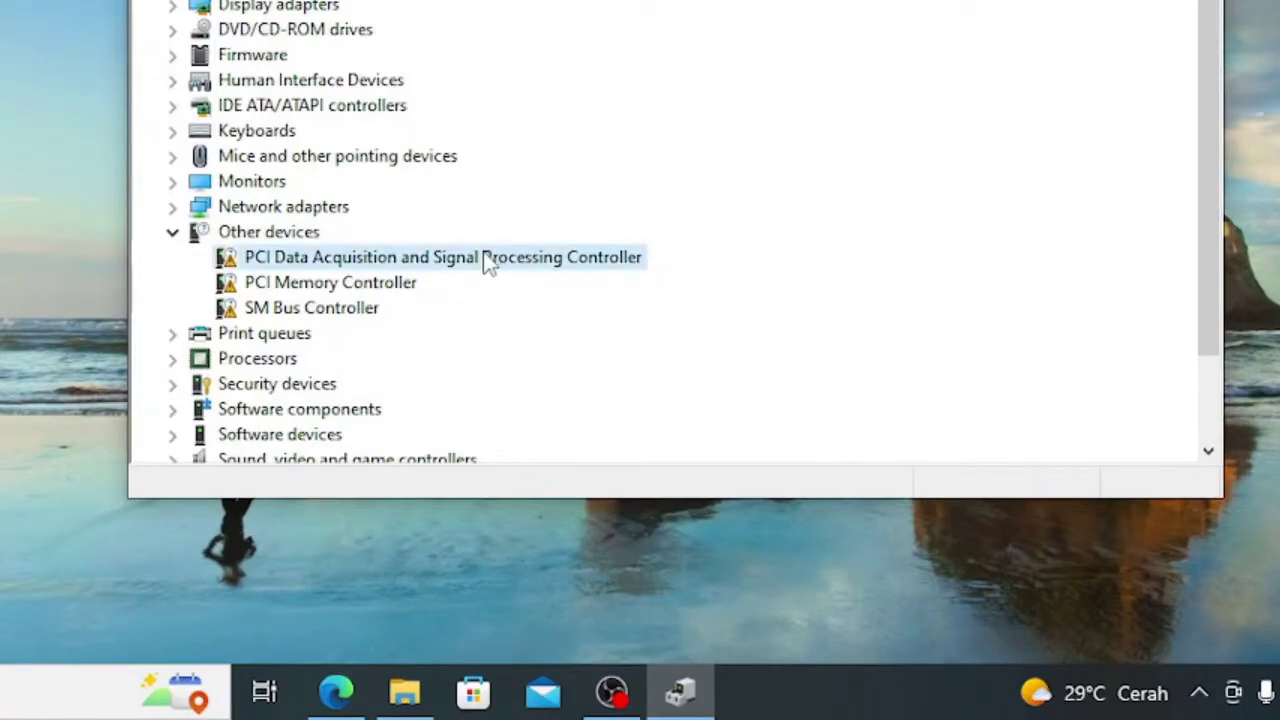
right_click(487, 261)
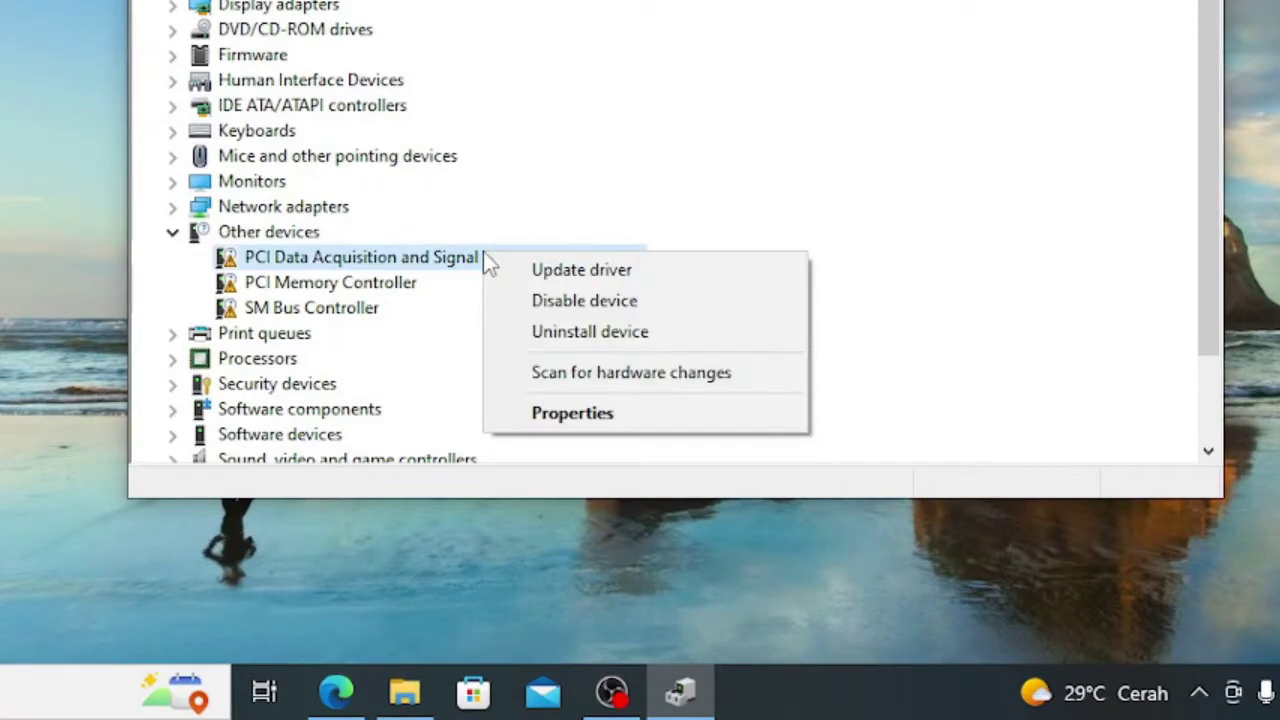
click(534, 272)
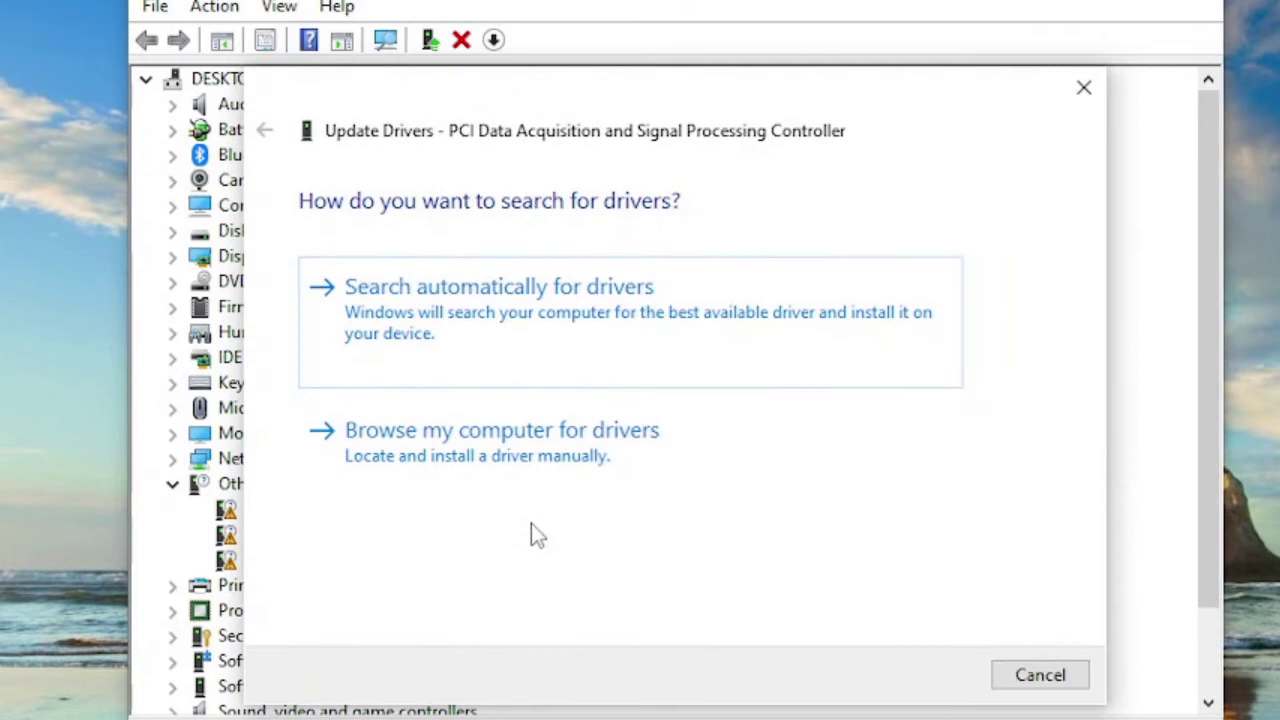
click(506, 320)
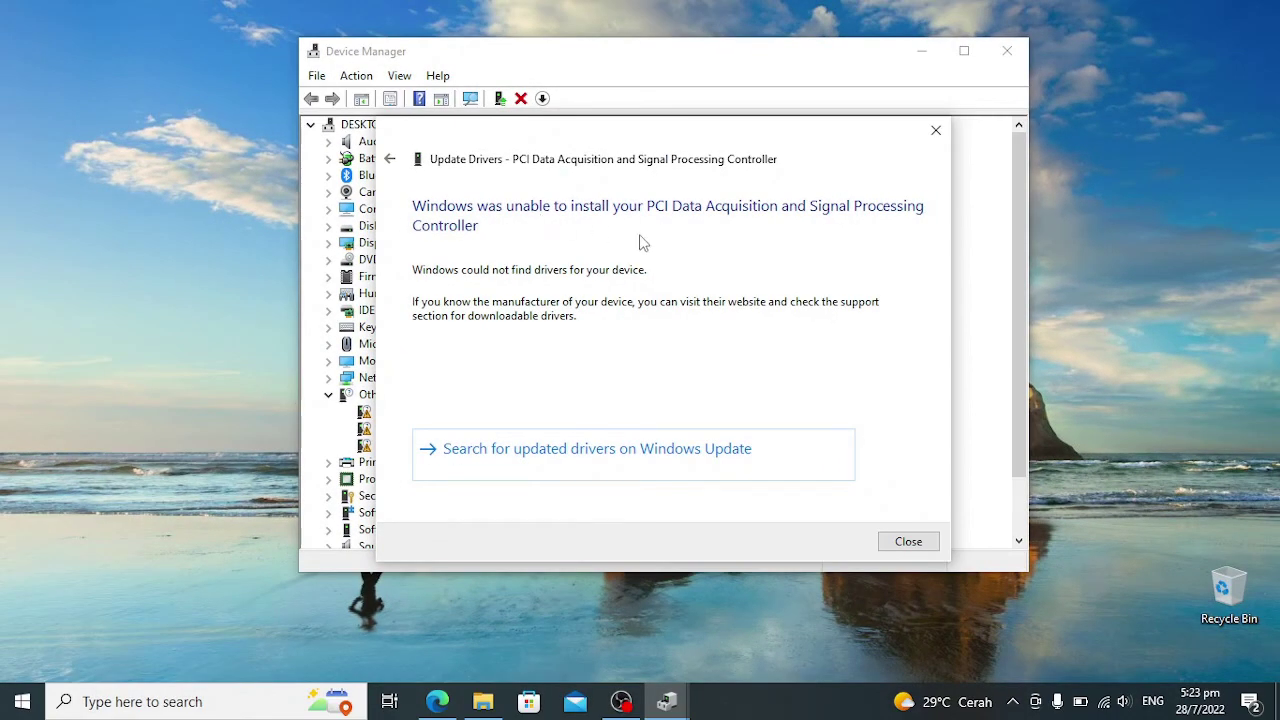
click(907, 542)
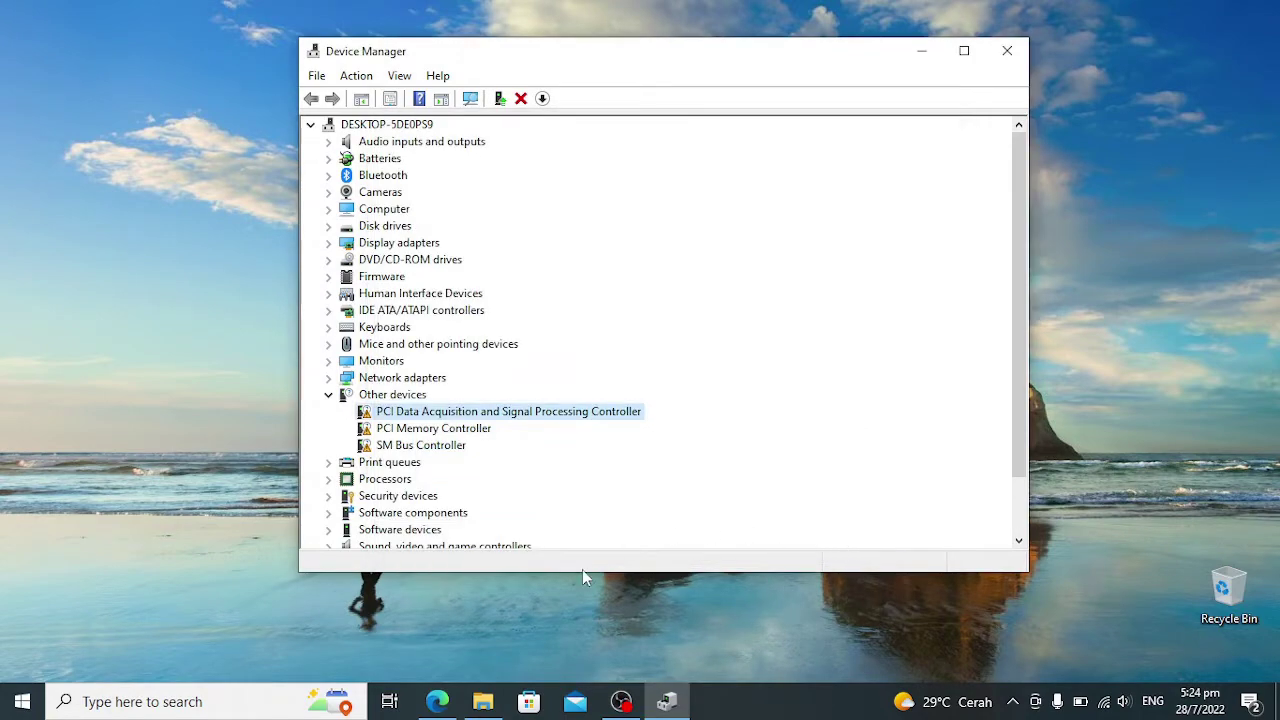
click(437, 701)
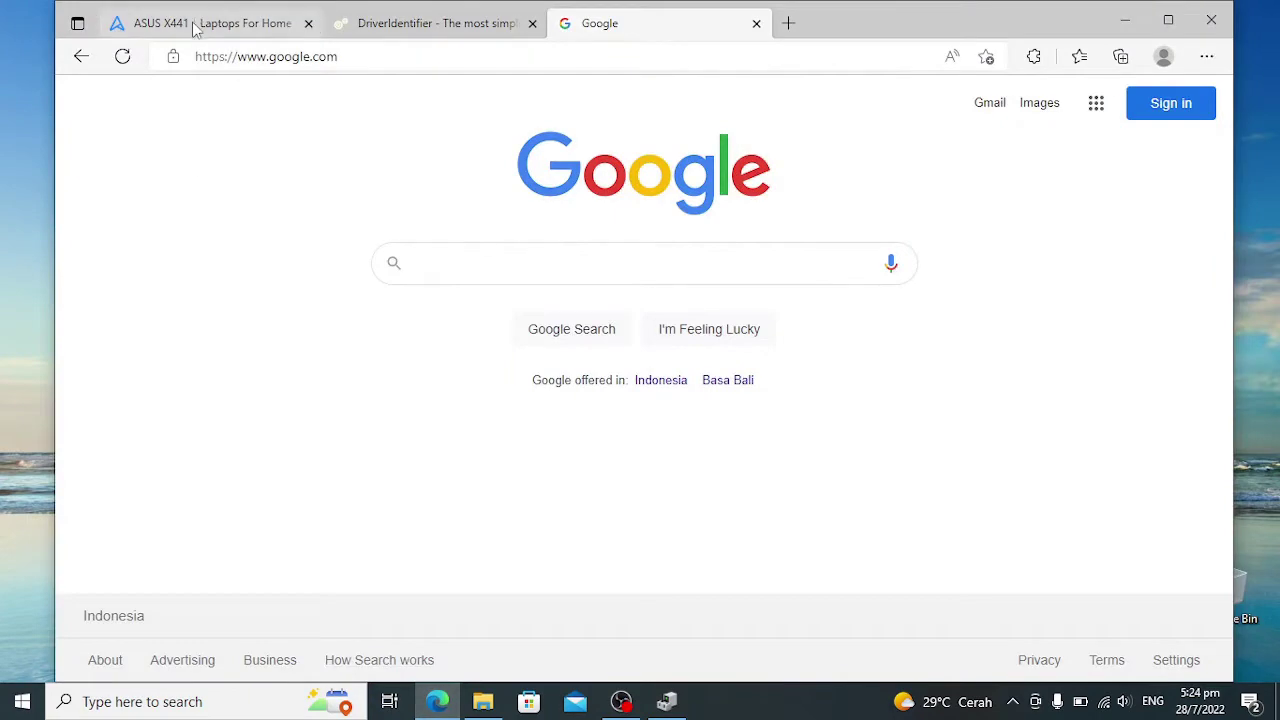
click(196, 30)
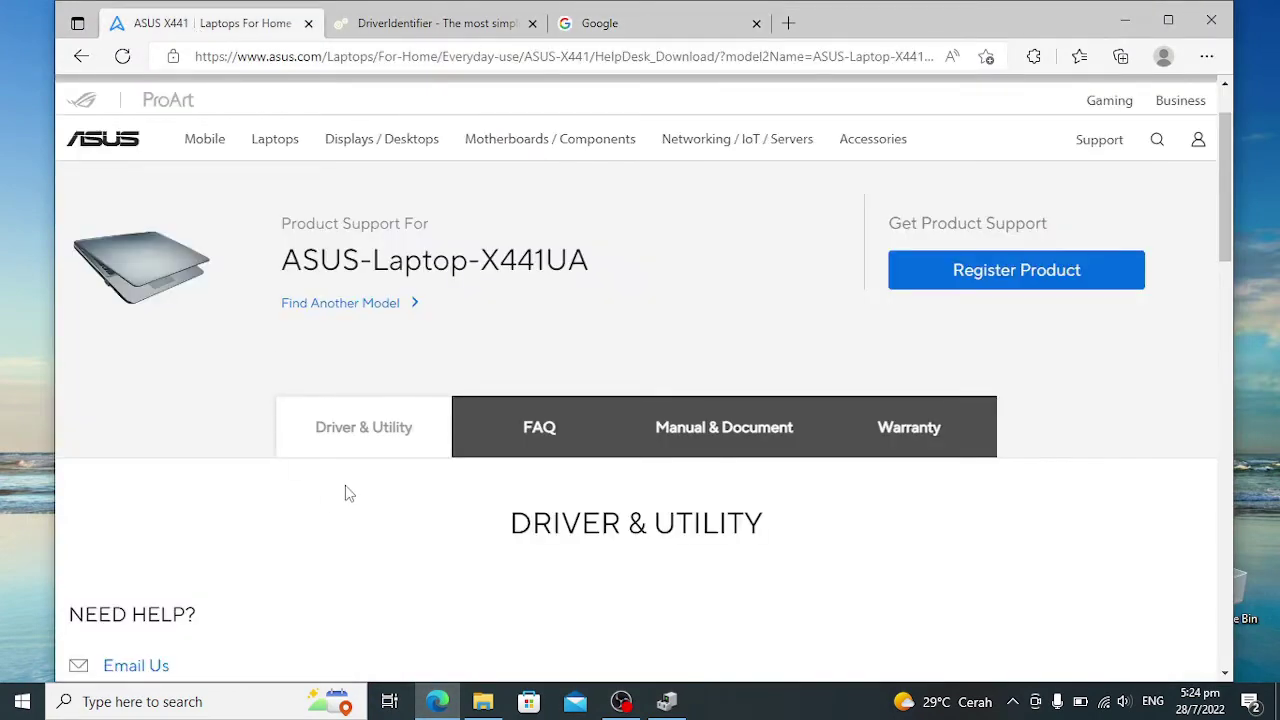
scroll(340, 477, down, 1)
scroll(341, 478, up, 1)
scroll(366, 463, down, 4)
scroll(368, 463, up, 1)
scroll(370, 463, up, 3)
scroll(550, 575, down, 3)
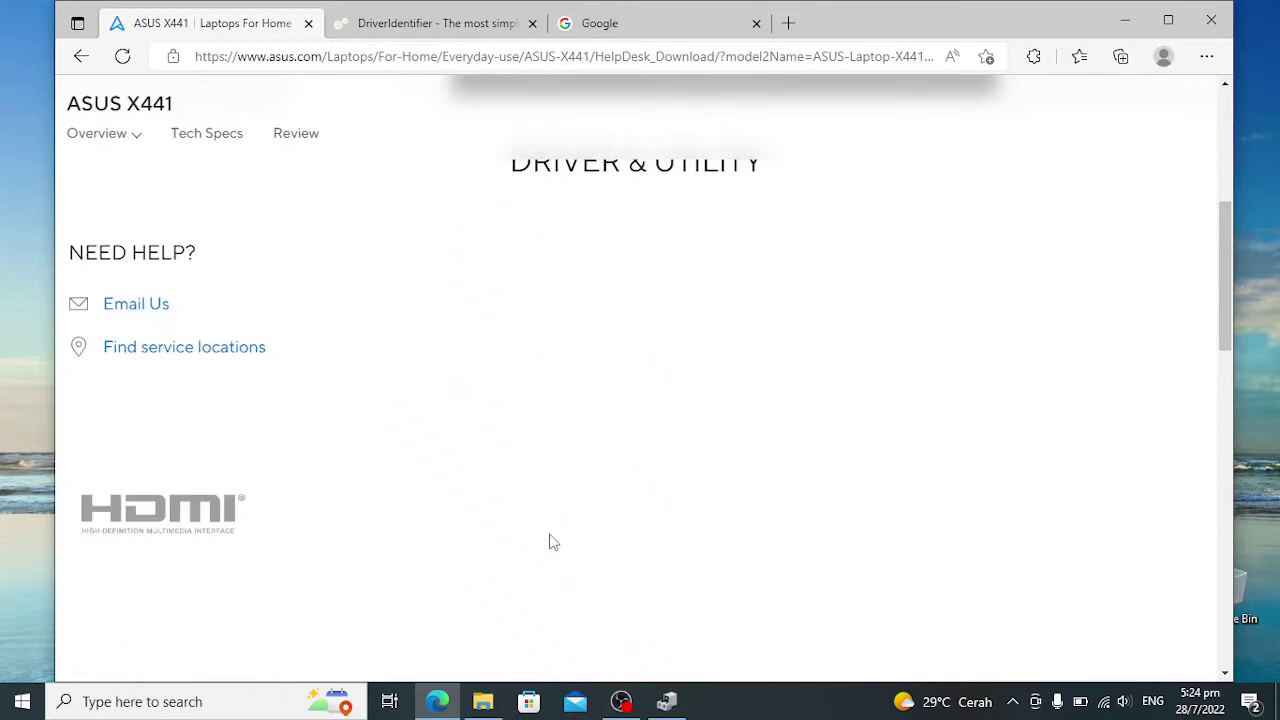
scroll(553, 485, up, 5)
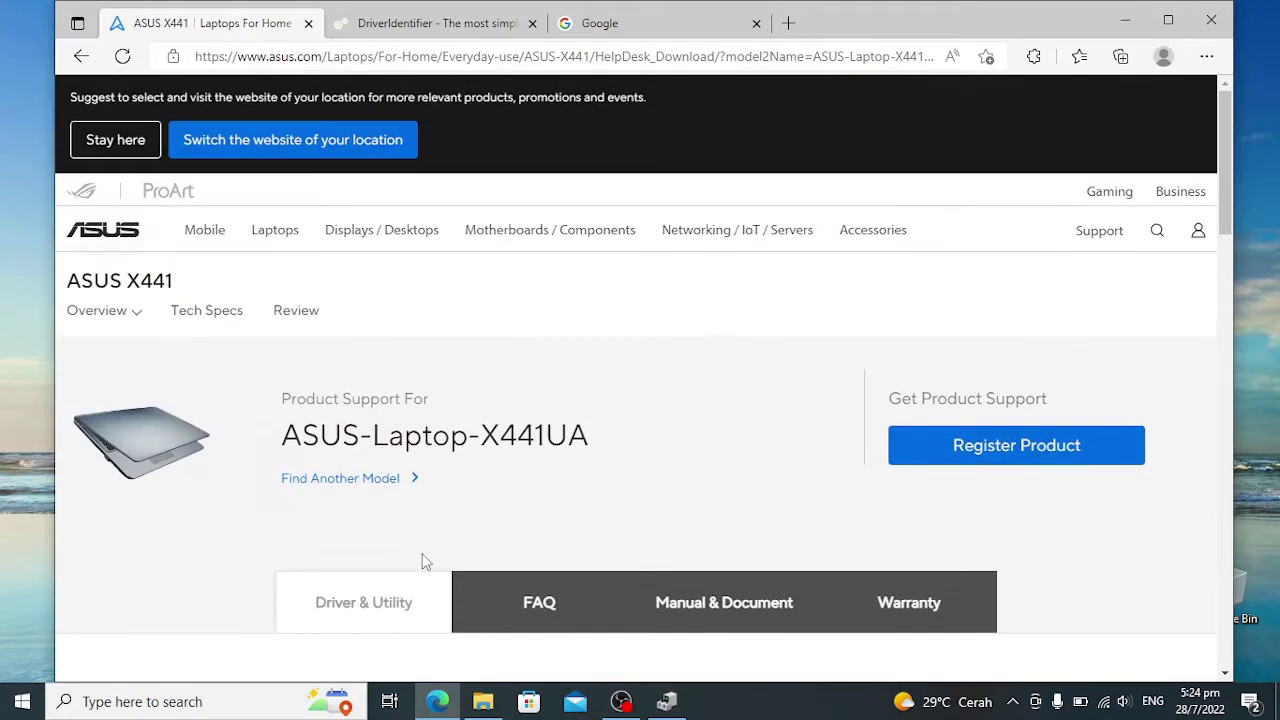
click(1126, 19)
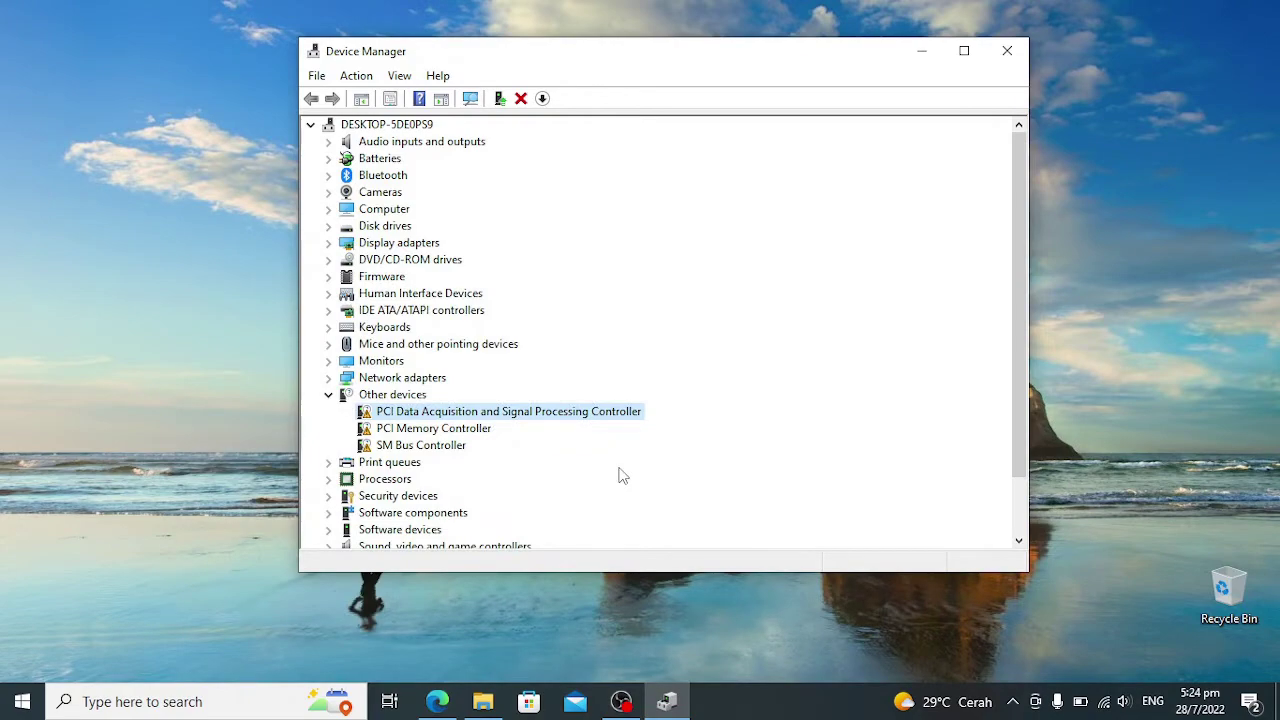
Step: Check for updates under Update & Security so downloads start, then close Settings
right_click(22, 701)
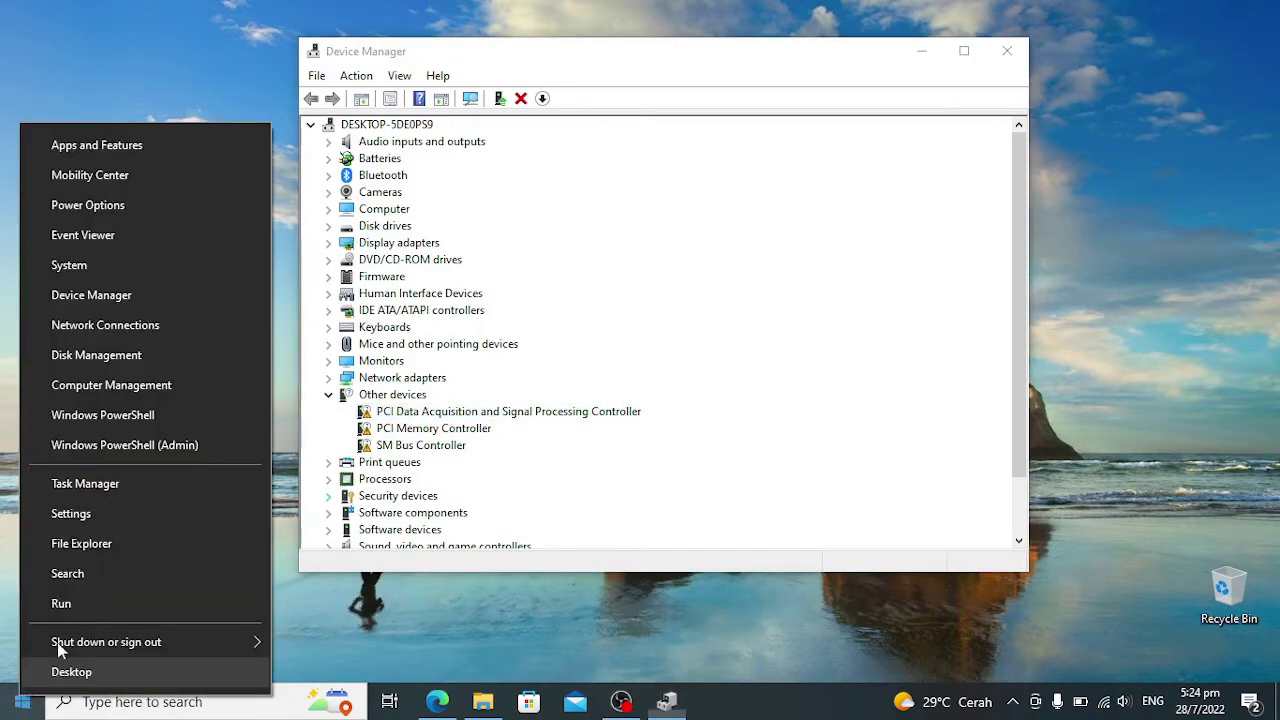
click(88, 515)
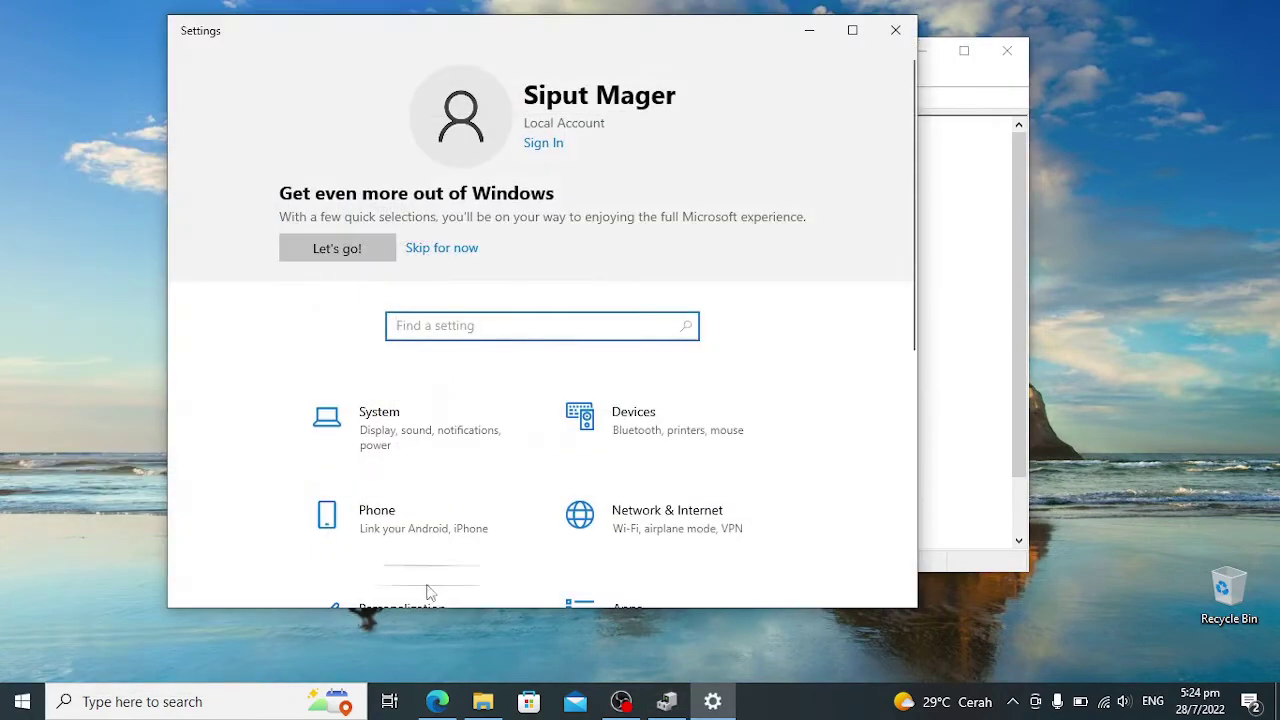
scroll(432, 520, down, 5)
click(412, 537)
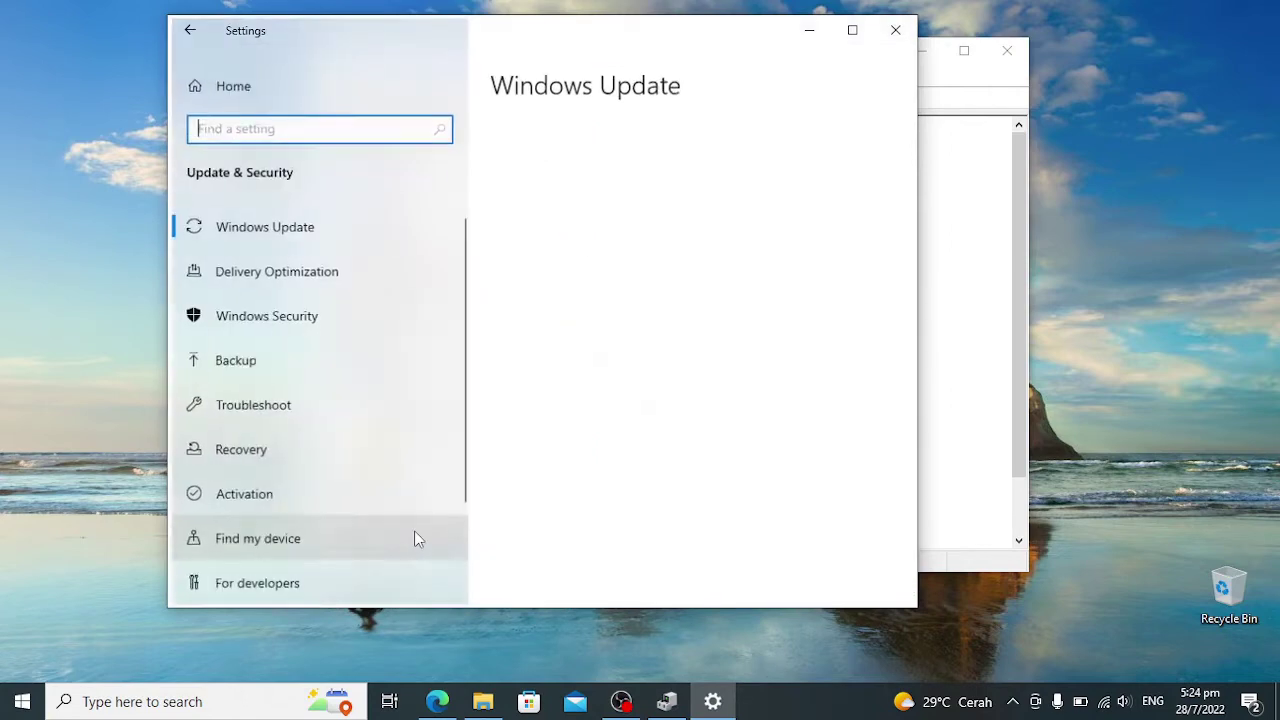
click(600, 194)
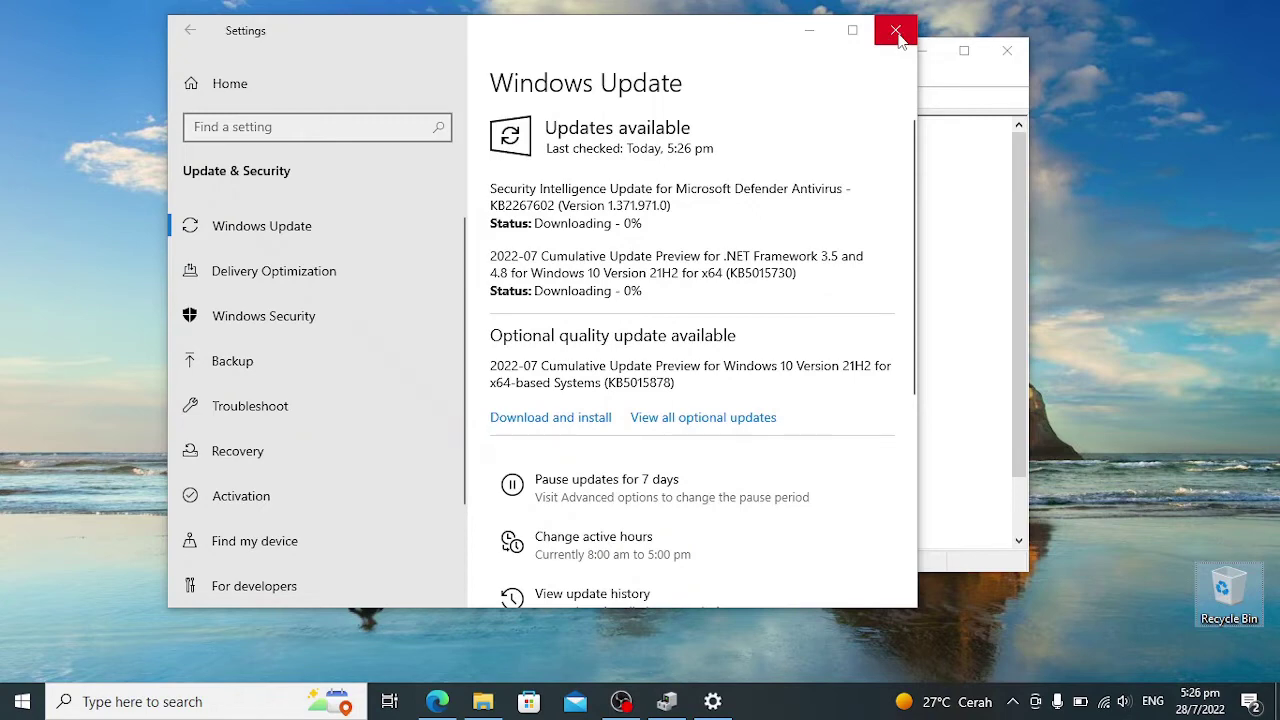
click(897, 33)
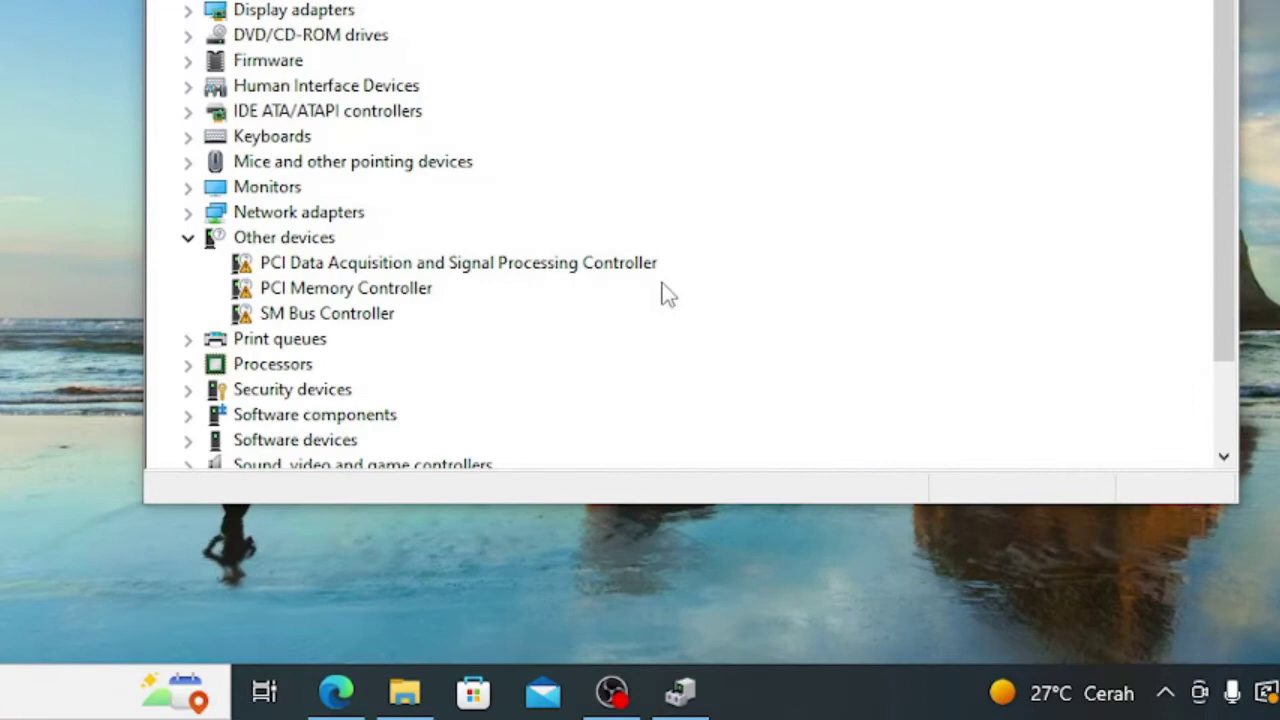
Step: Show the Hardware Ids in the PCI Data Acquisition controller's Details tab
click(640, 266)
right_click(620, 264)
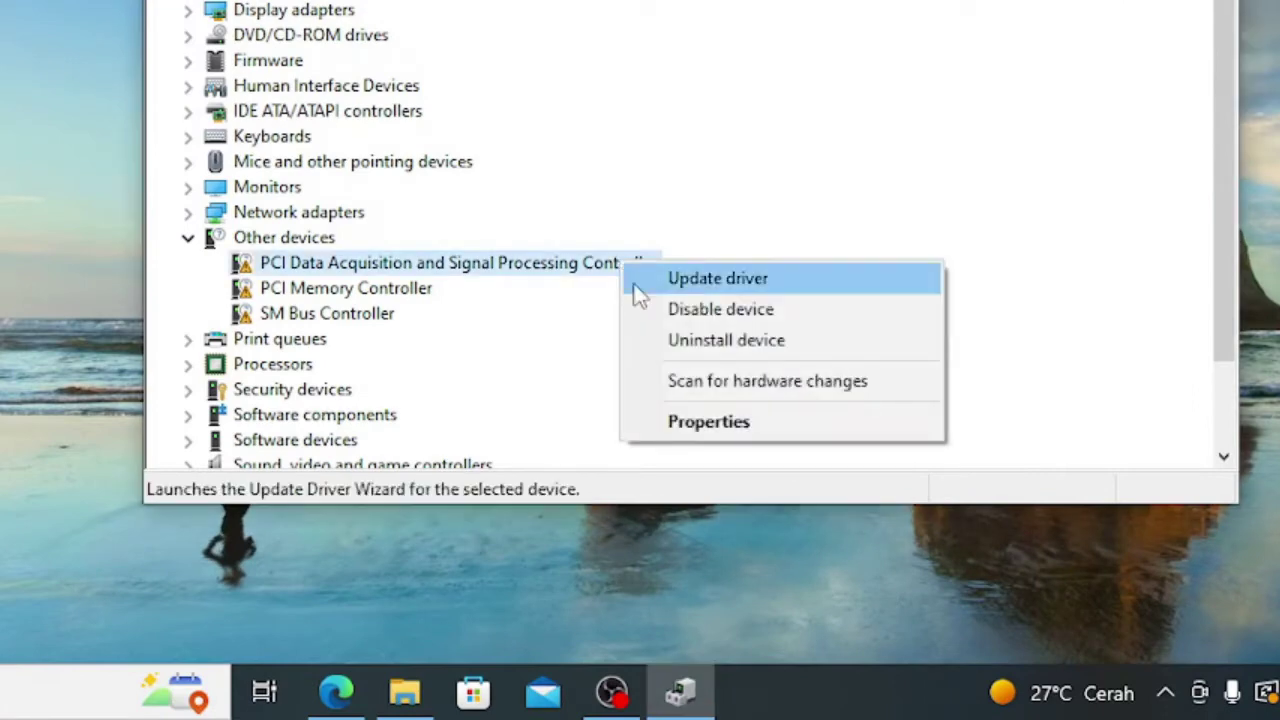
click(709, 425)
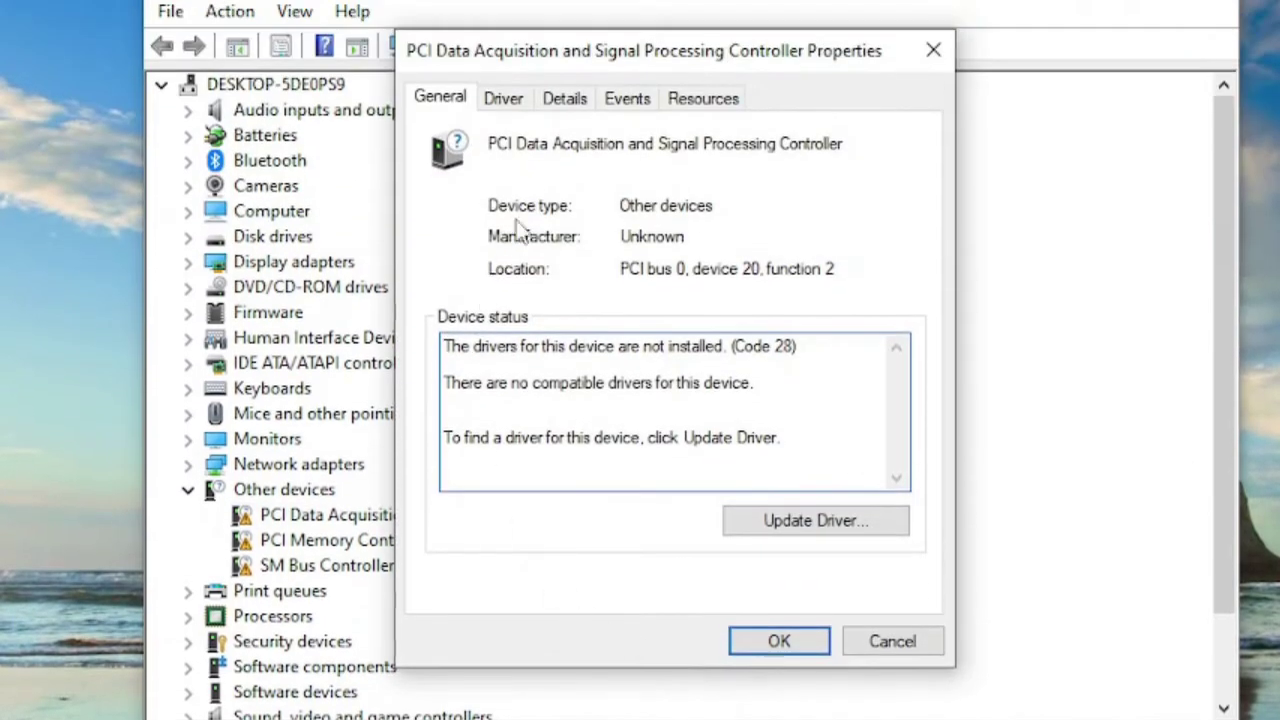
click(560, 100)
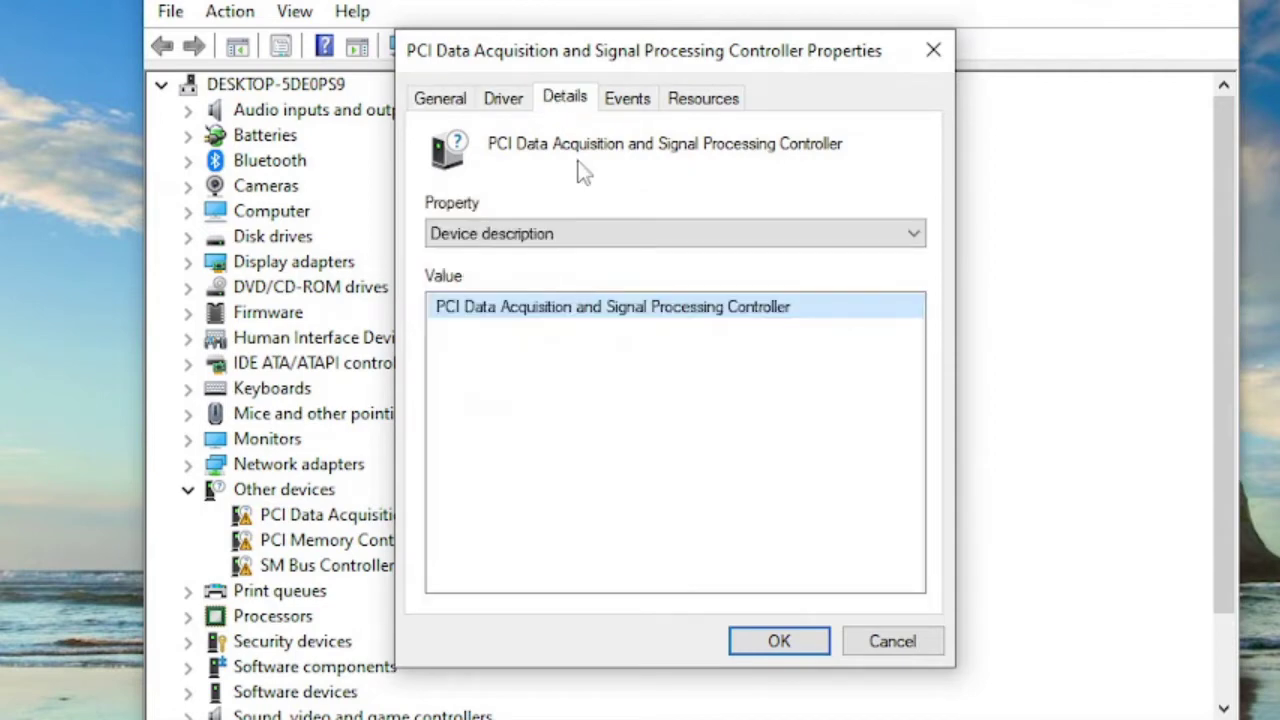
click(562, 240)
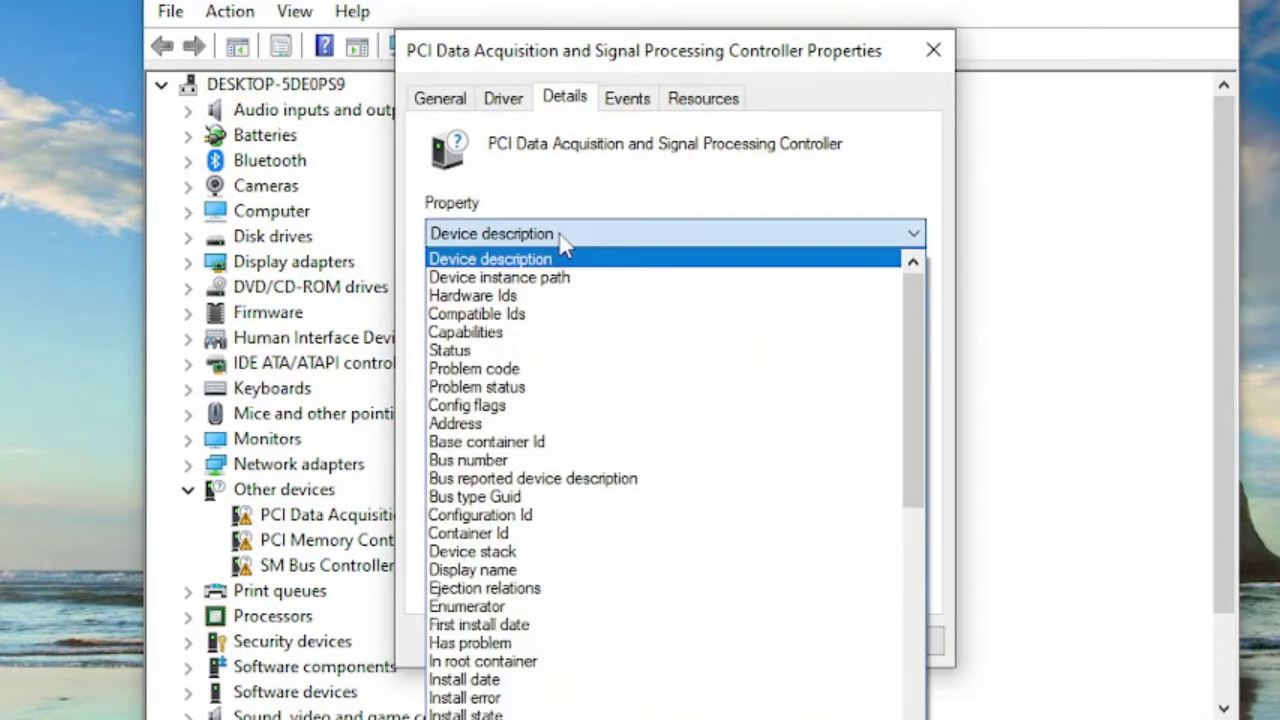
click(557, 292)
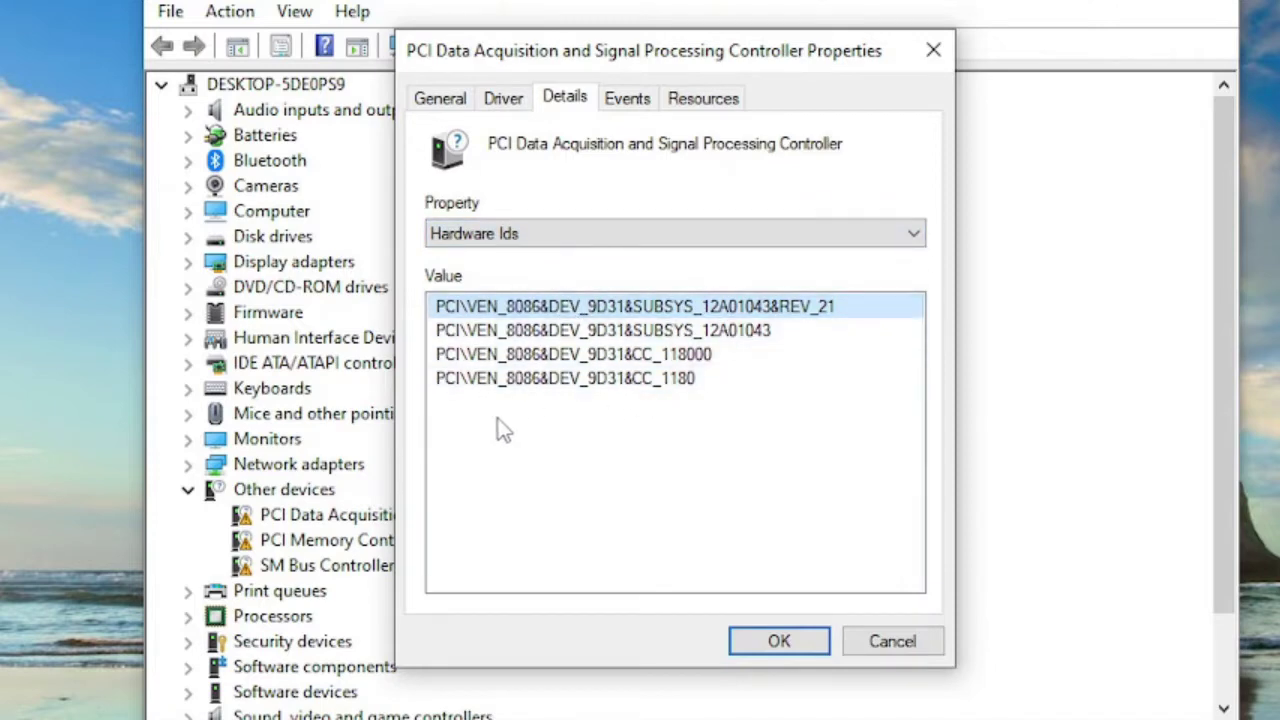
Step: Copy the hardware ID PCI\VEN_8086&DEV_9D31&SUBSYS_12A01043 without the revision suffix
click(711, 327)
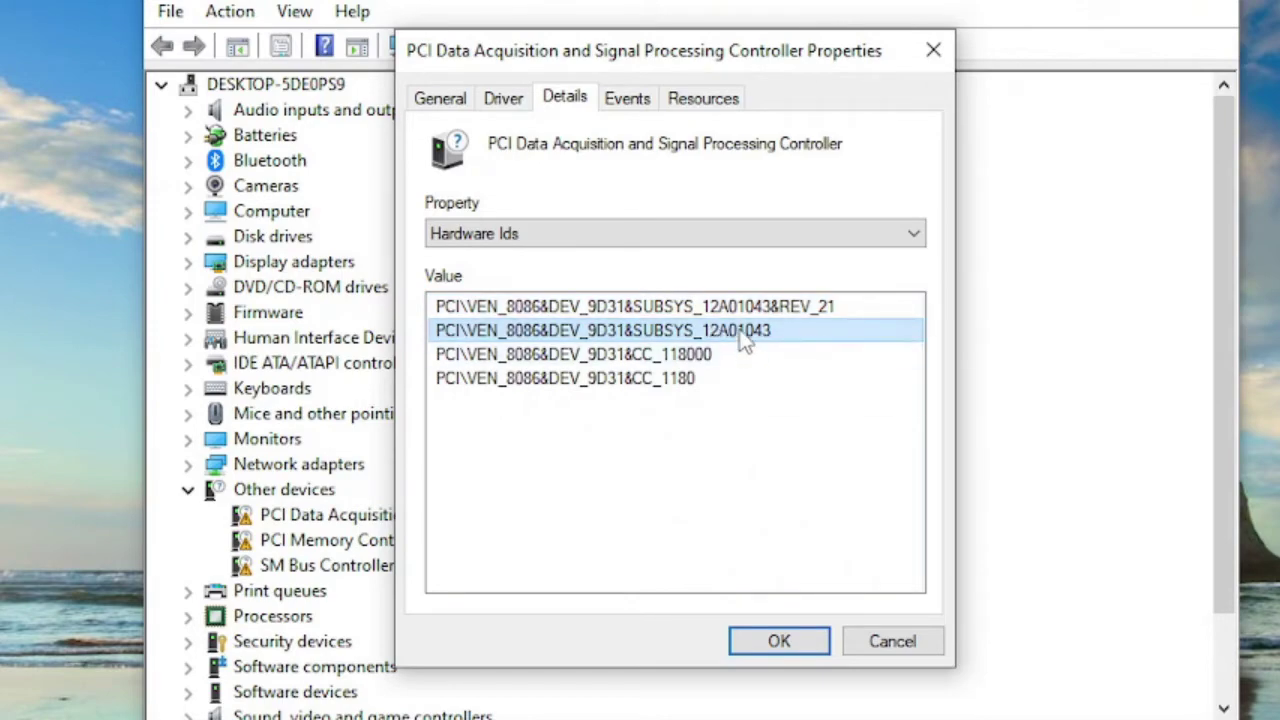
right_click(740, 331)
click(770, 350)
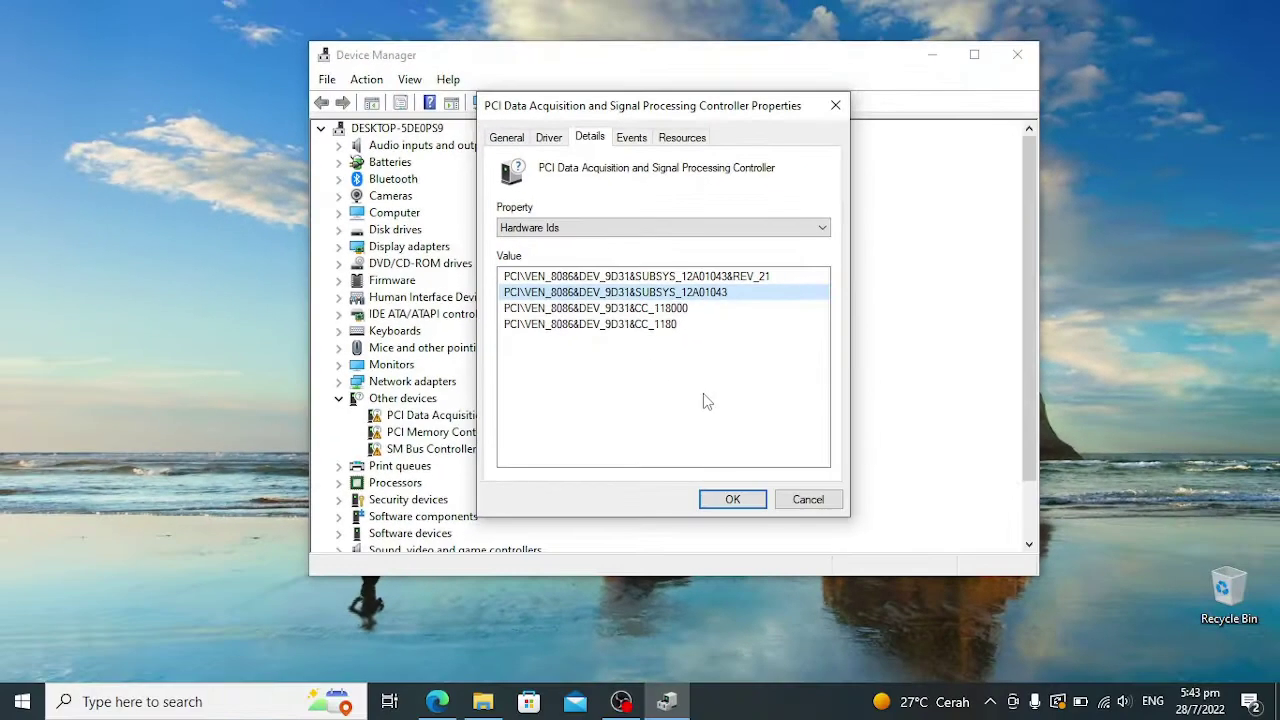
Step: Close the properties, Google 'driveridentifier' with the pasted hardware ID in Edge, and open the first result
click(808, 499)
click(437, 701)
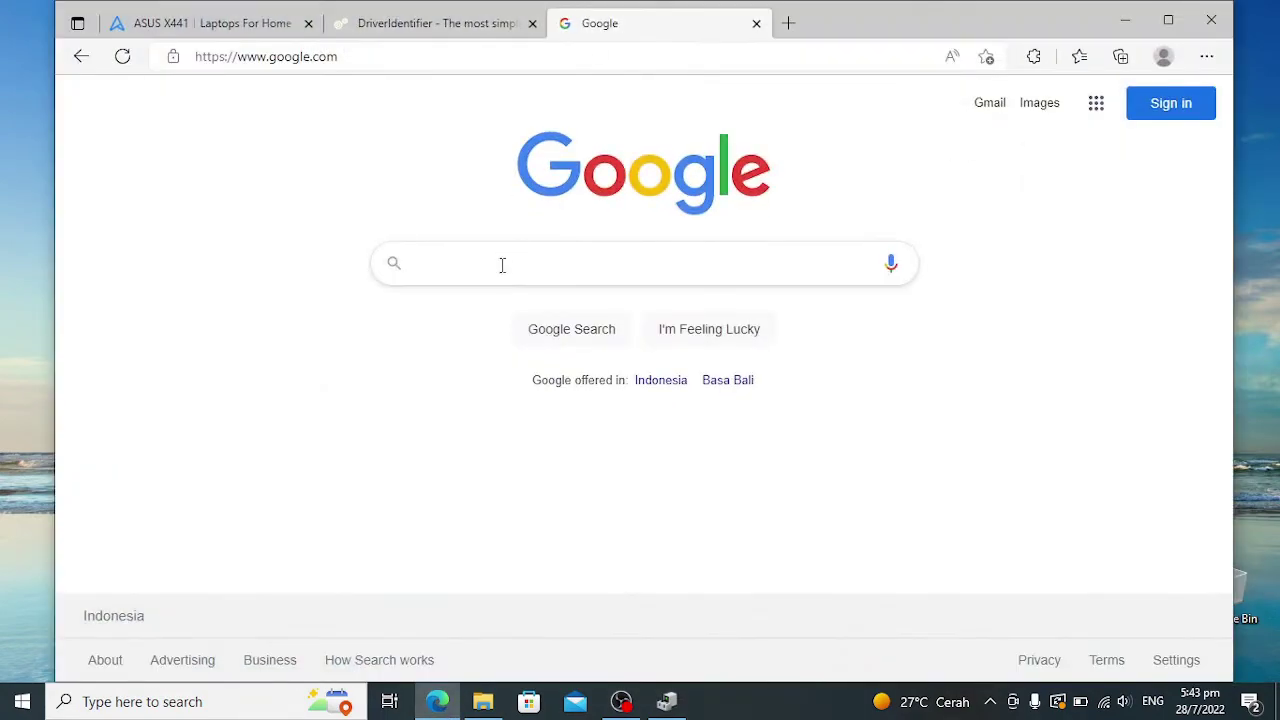
text(dr)
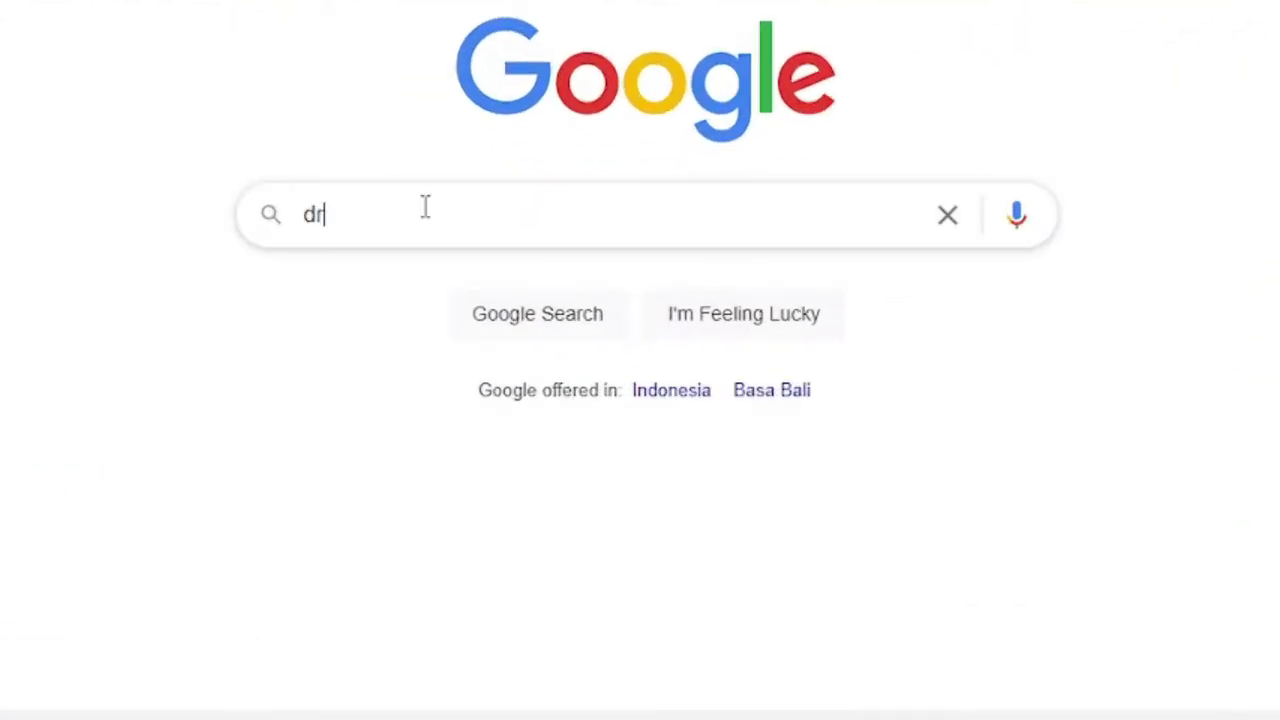
text(iveridentifie)
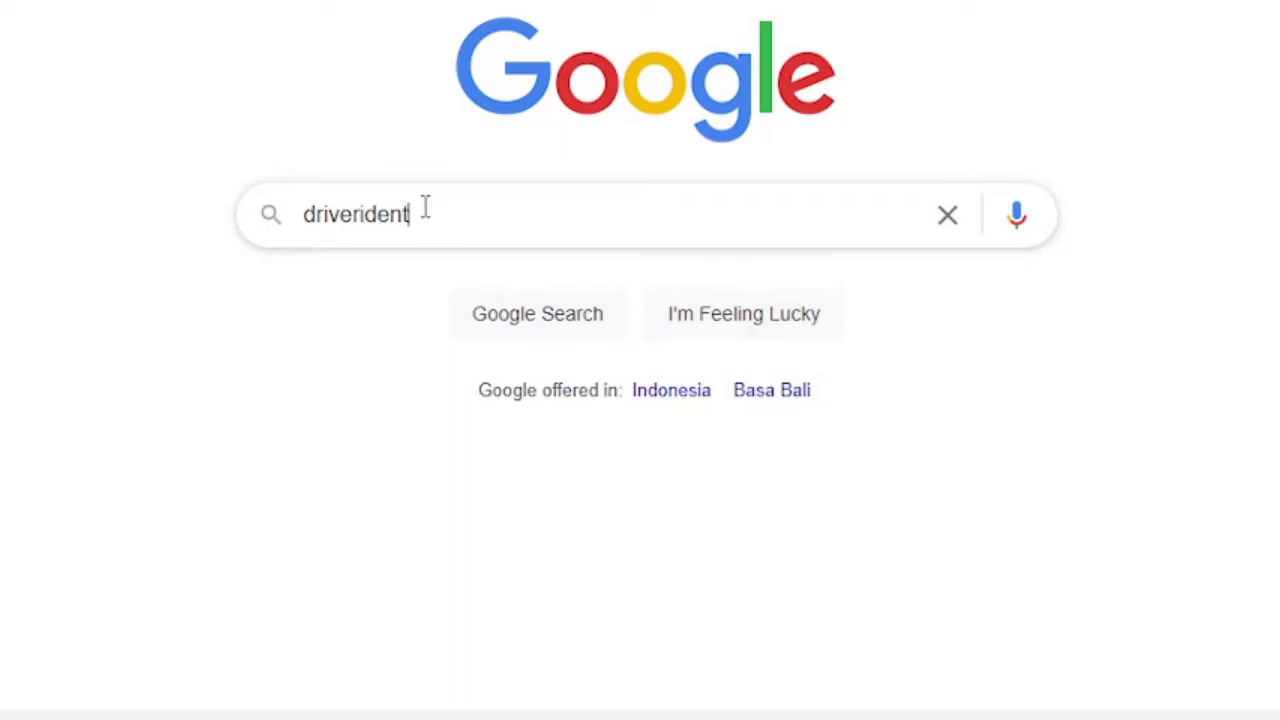
text(r)
key(ctrl+v)
key(Return)
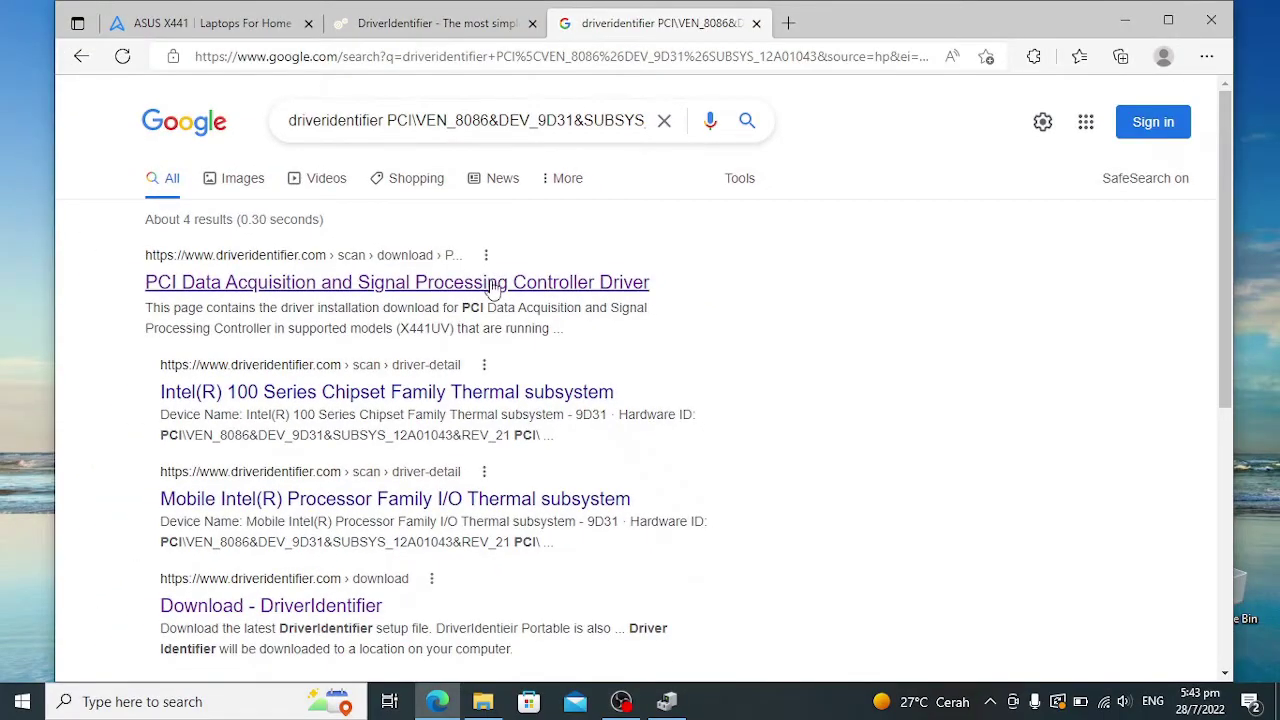
click(492, 287)
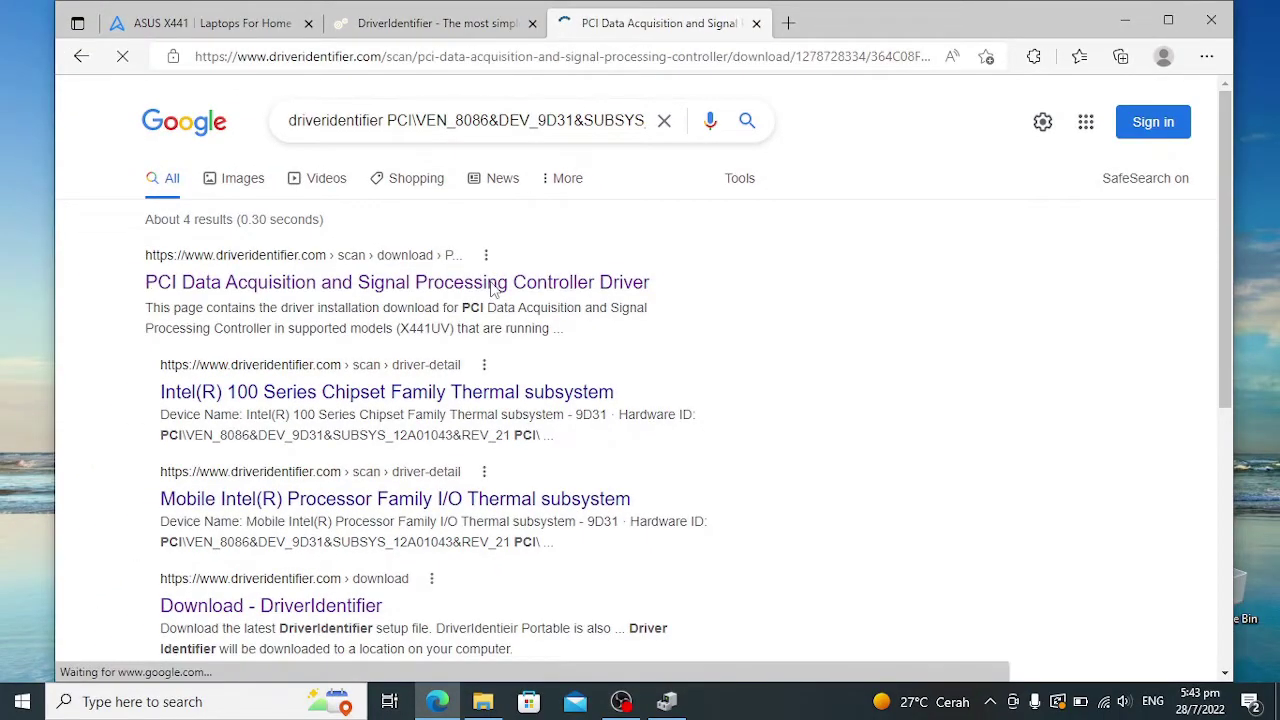
scroll(480, 385, down, 4)
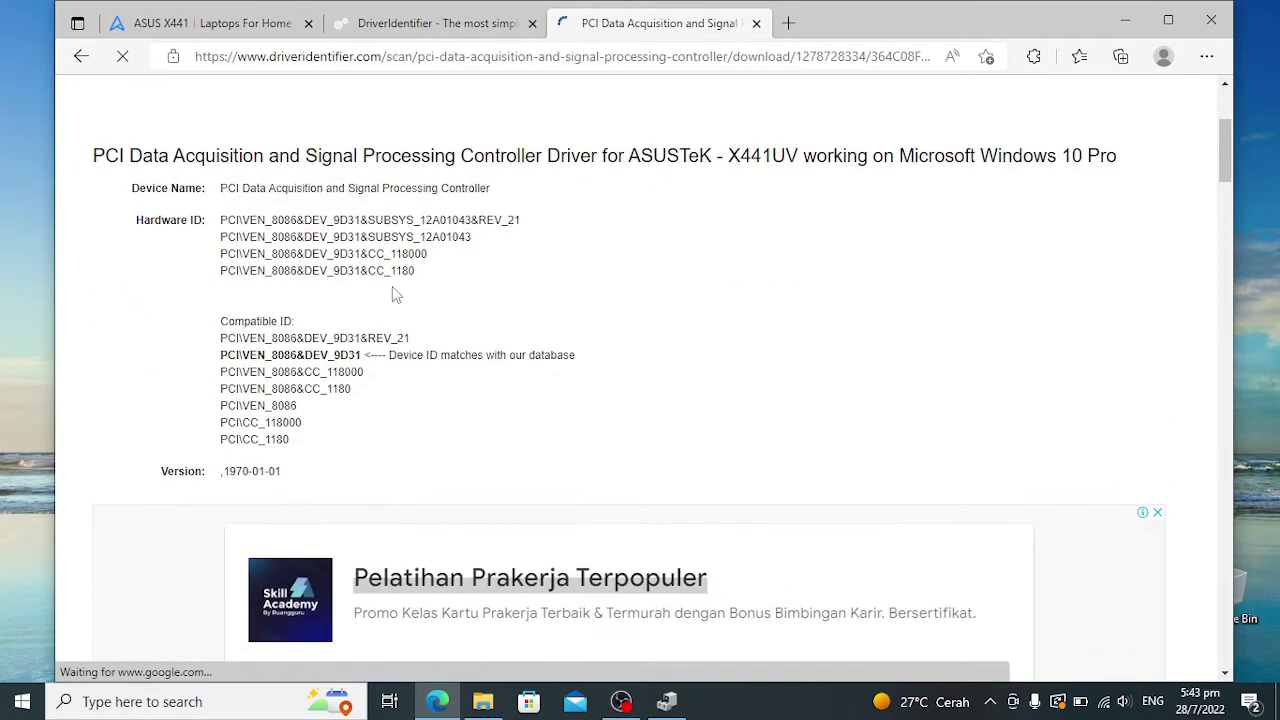
Step: Place Device Manager beside the driver page and compare the controller's Hardware Ids and Compatible Ids
click(666, 701)
drag(648, 60, 901, 79)
right_click(791, 427)
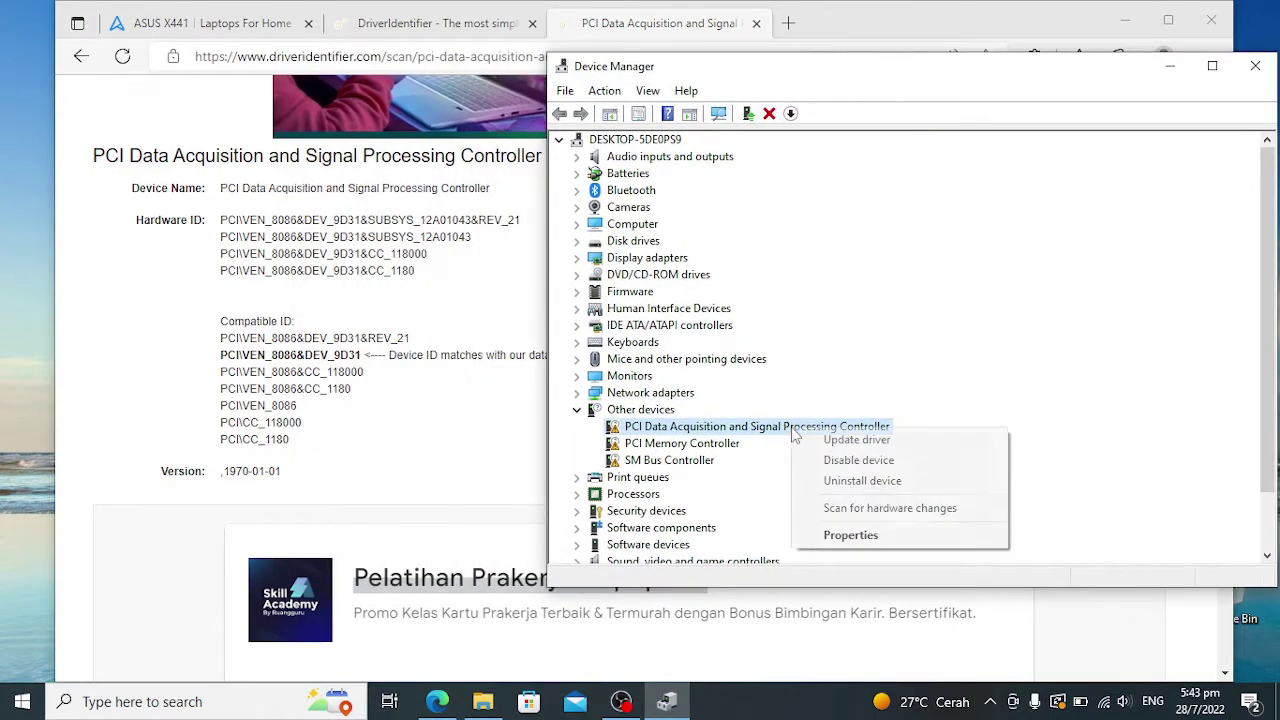
click(876, 537)
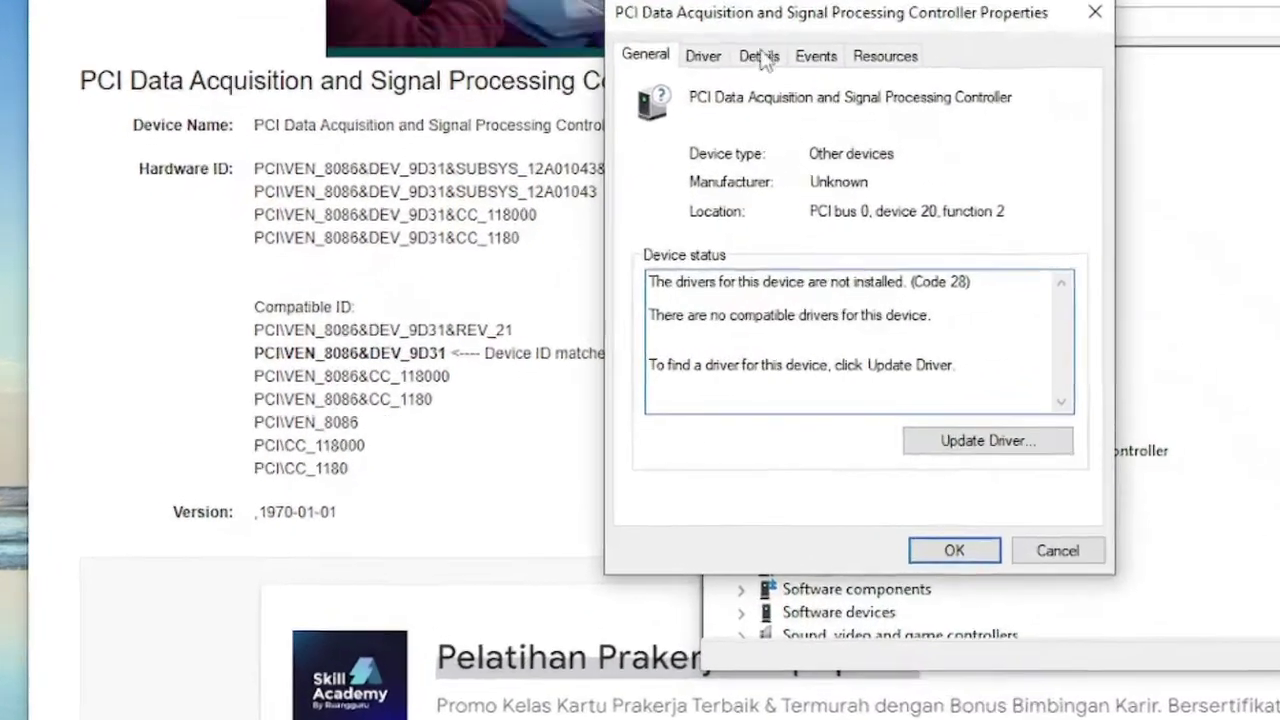
click(589, 137)
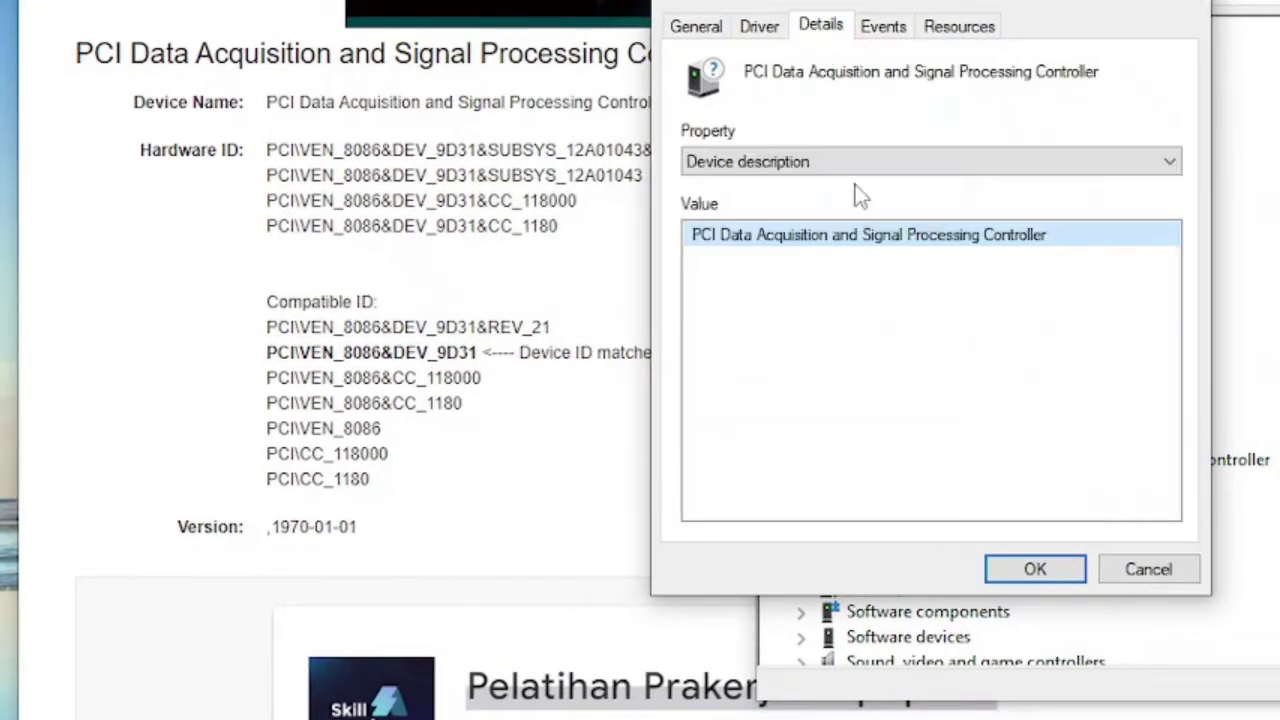
click(857, 165)
click(829, 223)
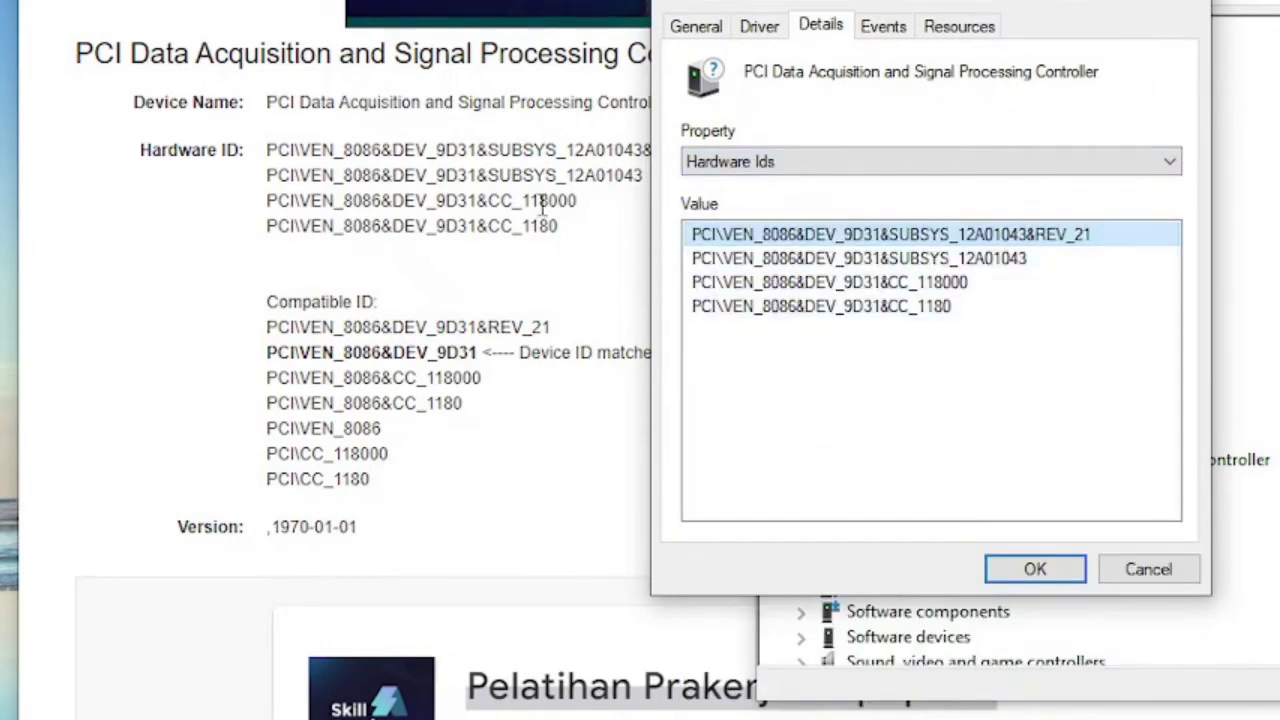
click(796, 161)
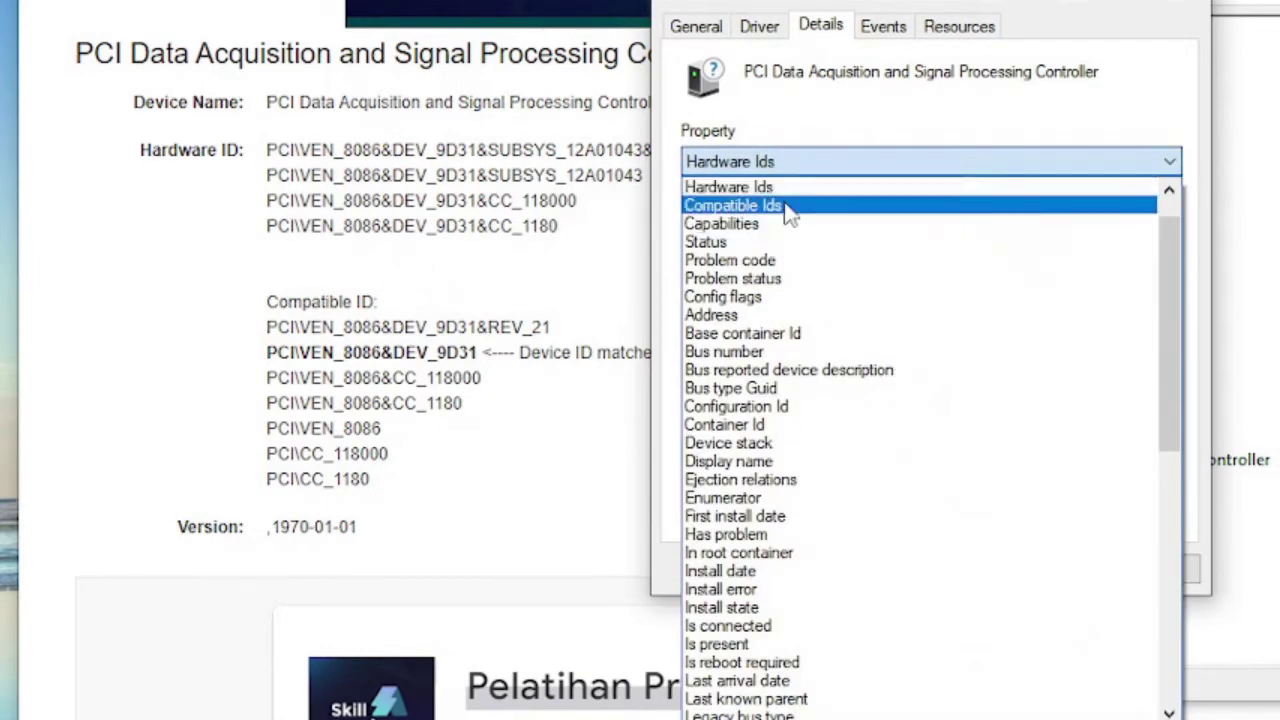
click(733, 205)
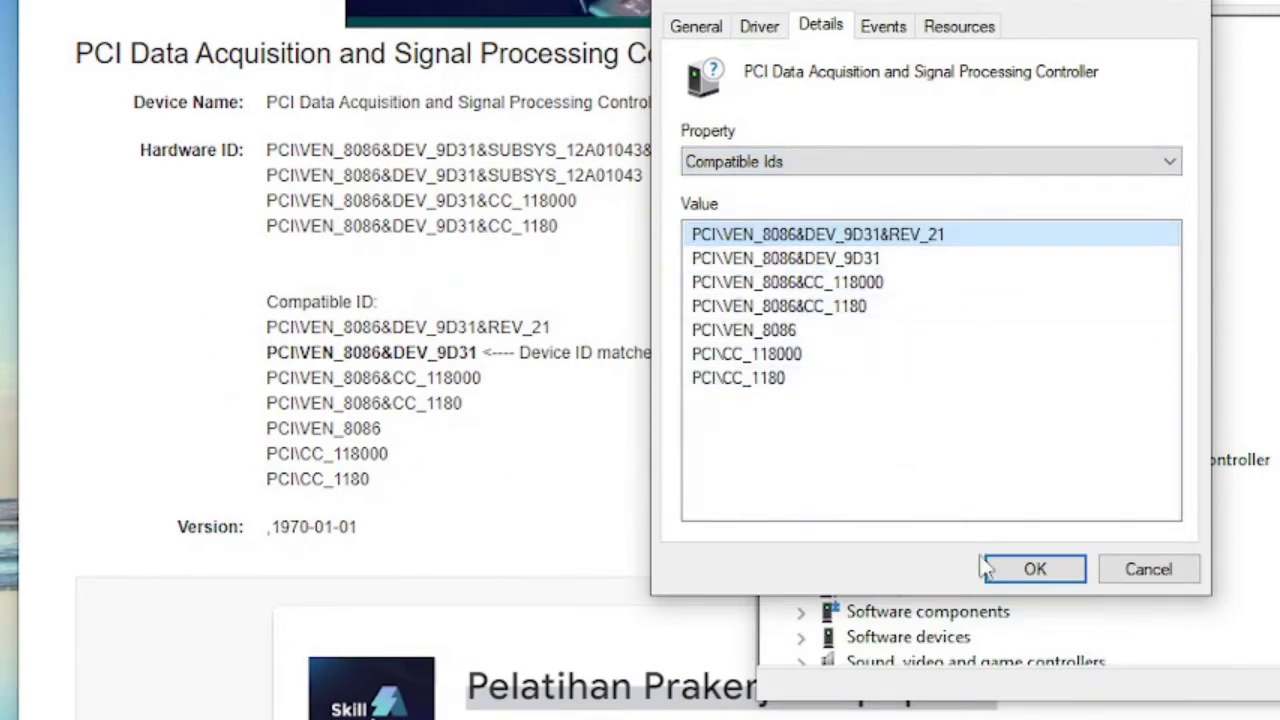
click(1145, 570)
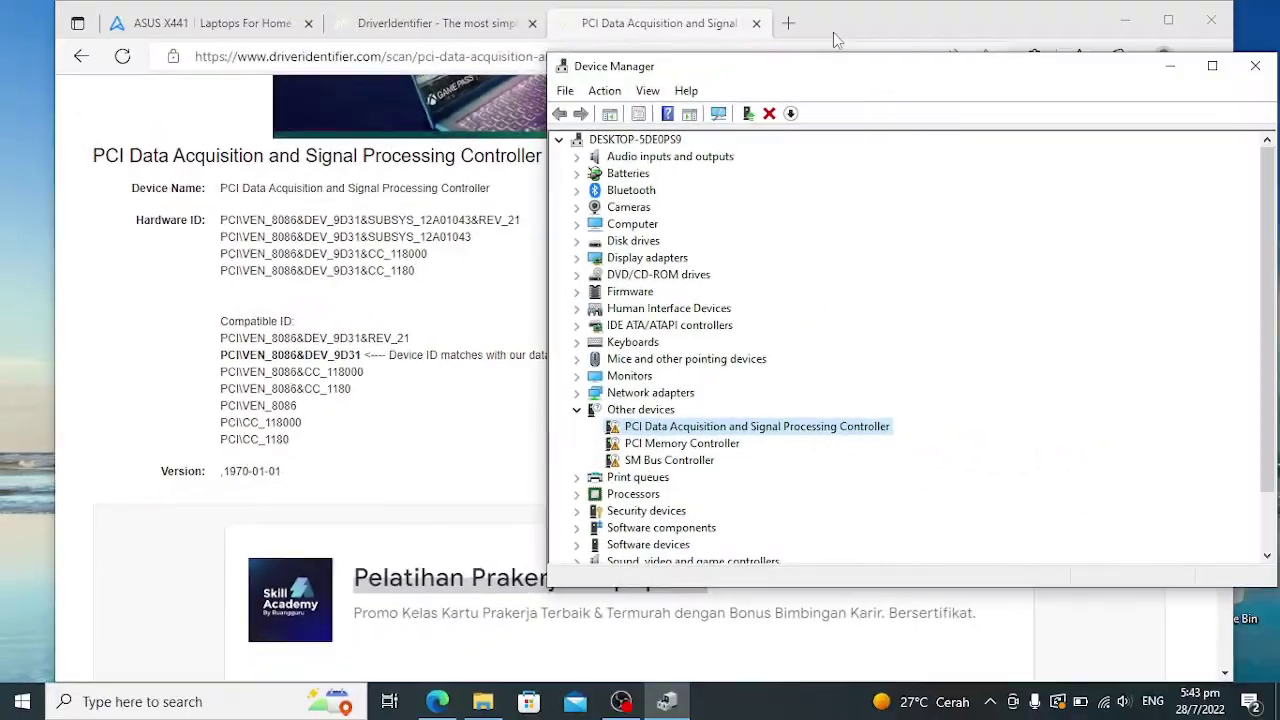
Step: Scroll through the DriverIdentifier page and highlight the note on how to choose a driver
click(670, 28)
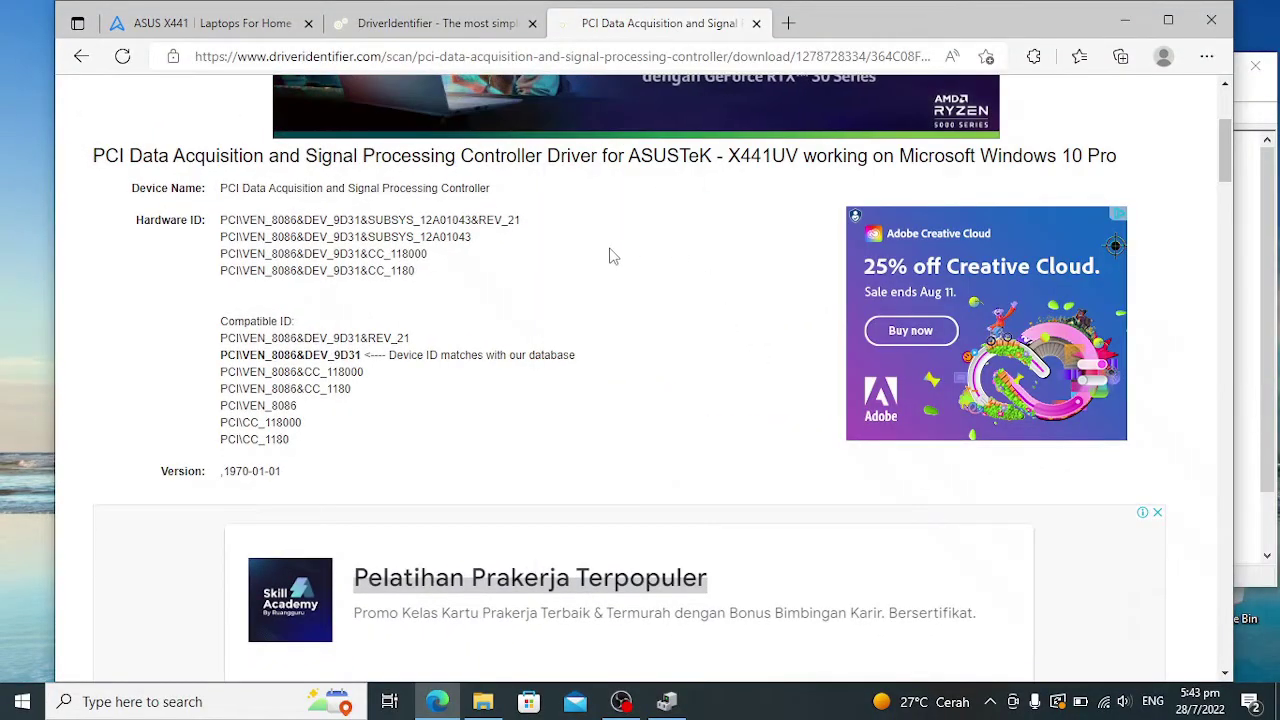
scroll(606, 254, down, 5)
scroll(602, 247, down, 6)
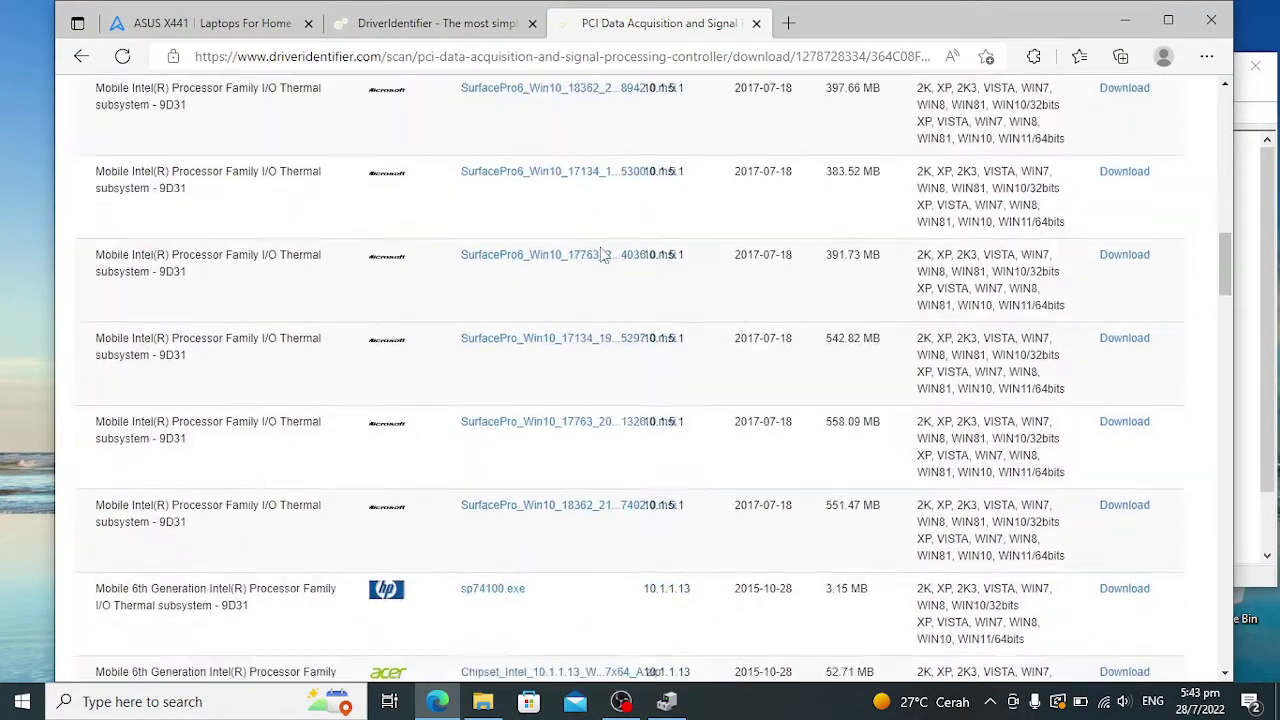
scroll(464, 221, down, 10)
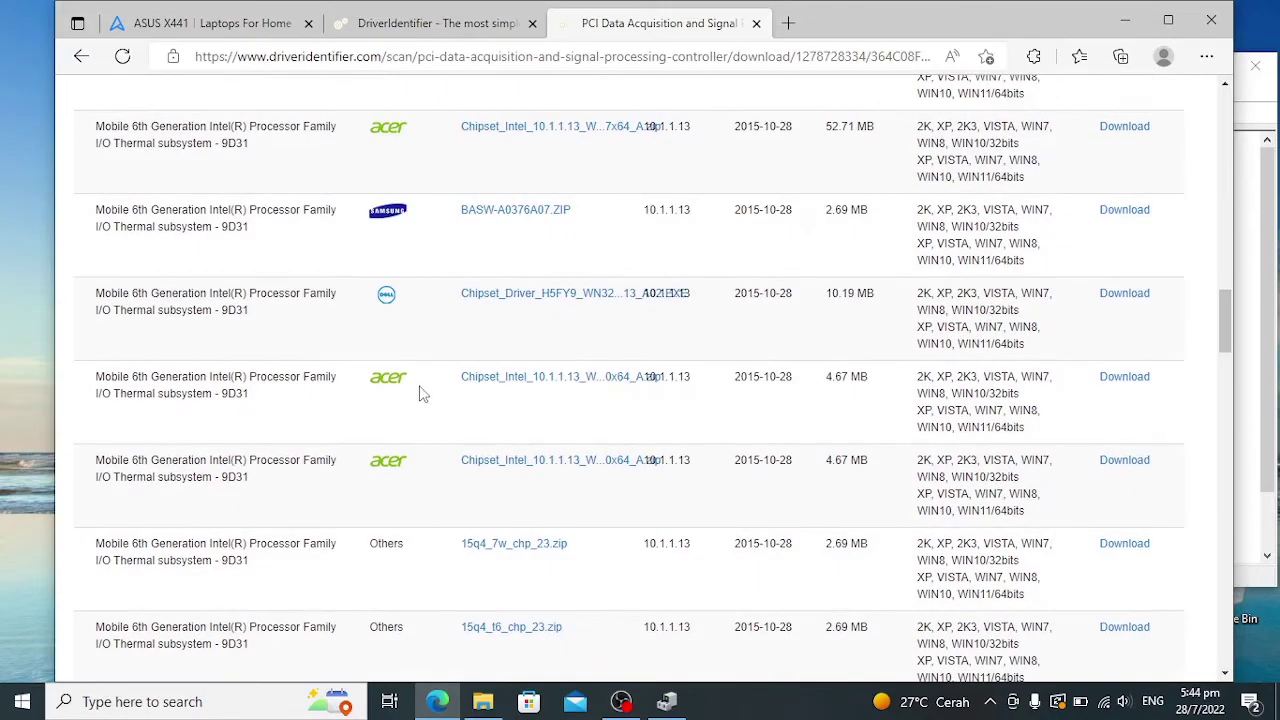
scroll(386, 340, down, 8)
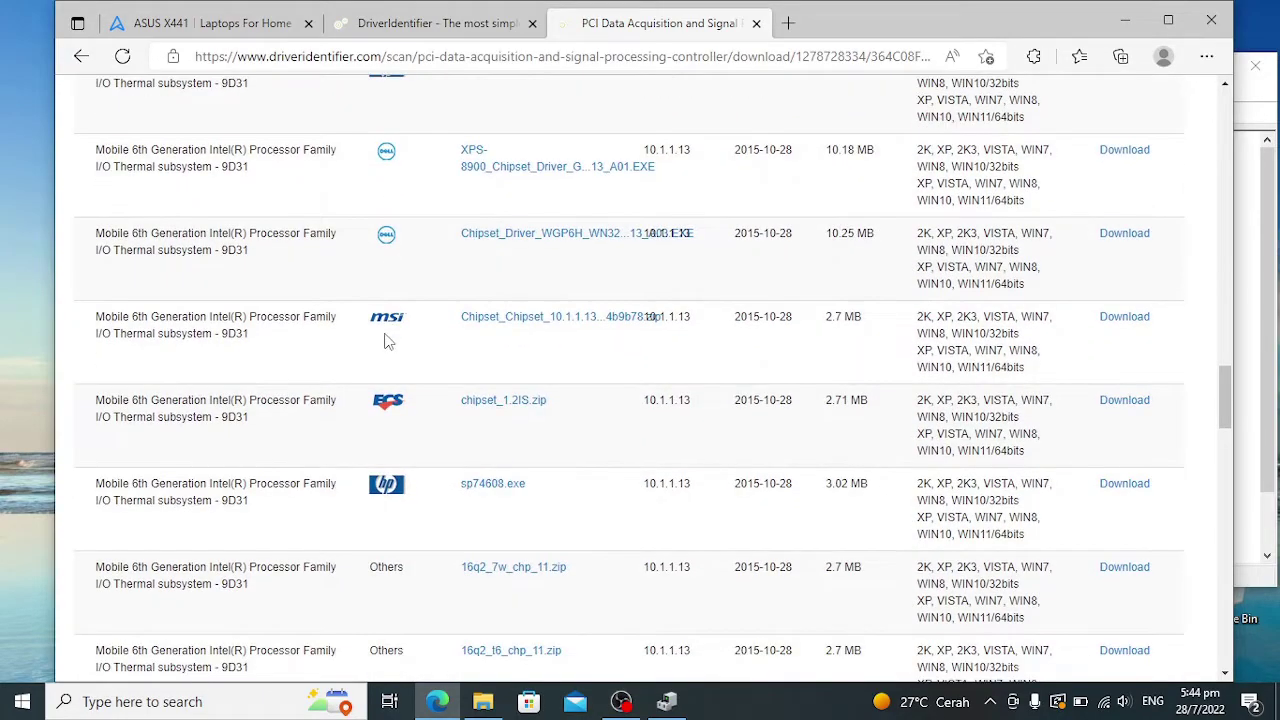
scroll(386, 340, up, 20)
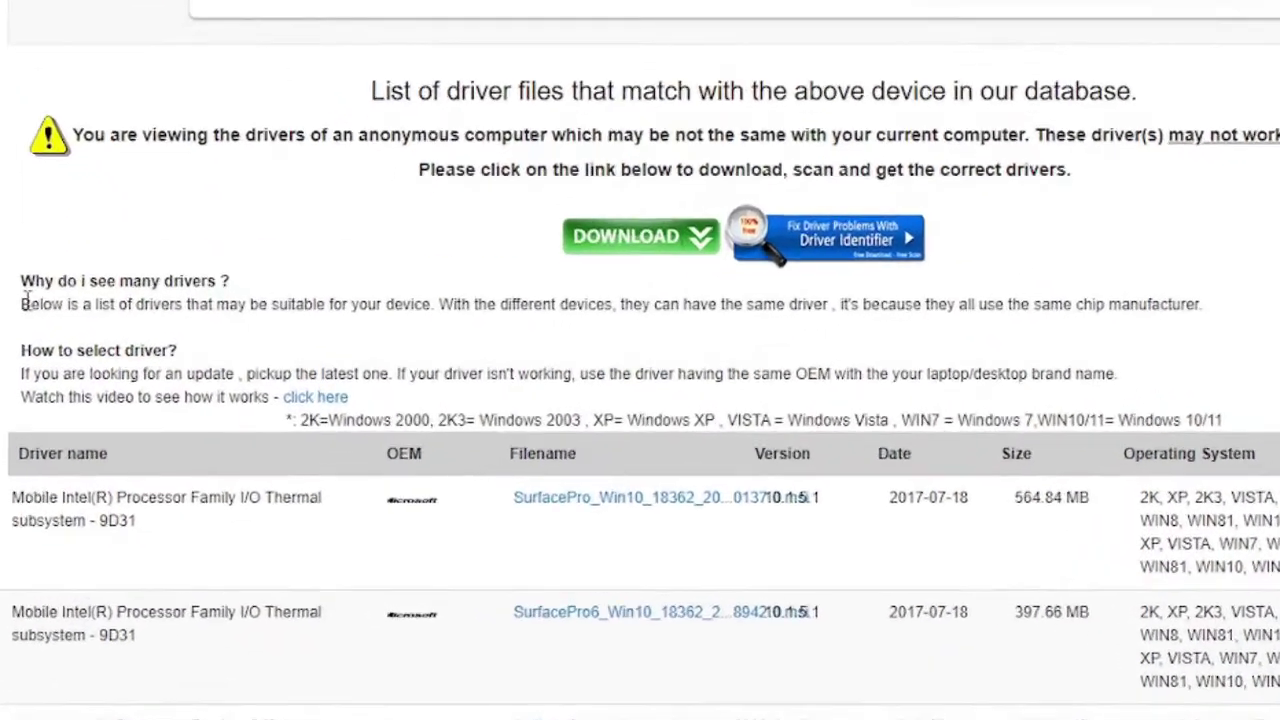
drag(104, 319, 899, 376)
click(1172, 338)
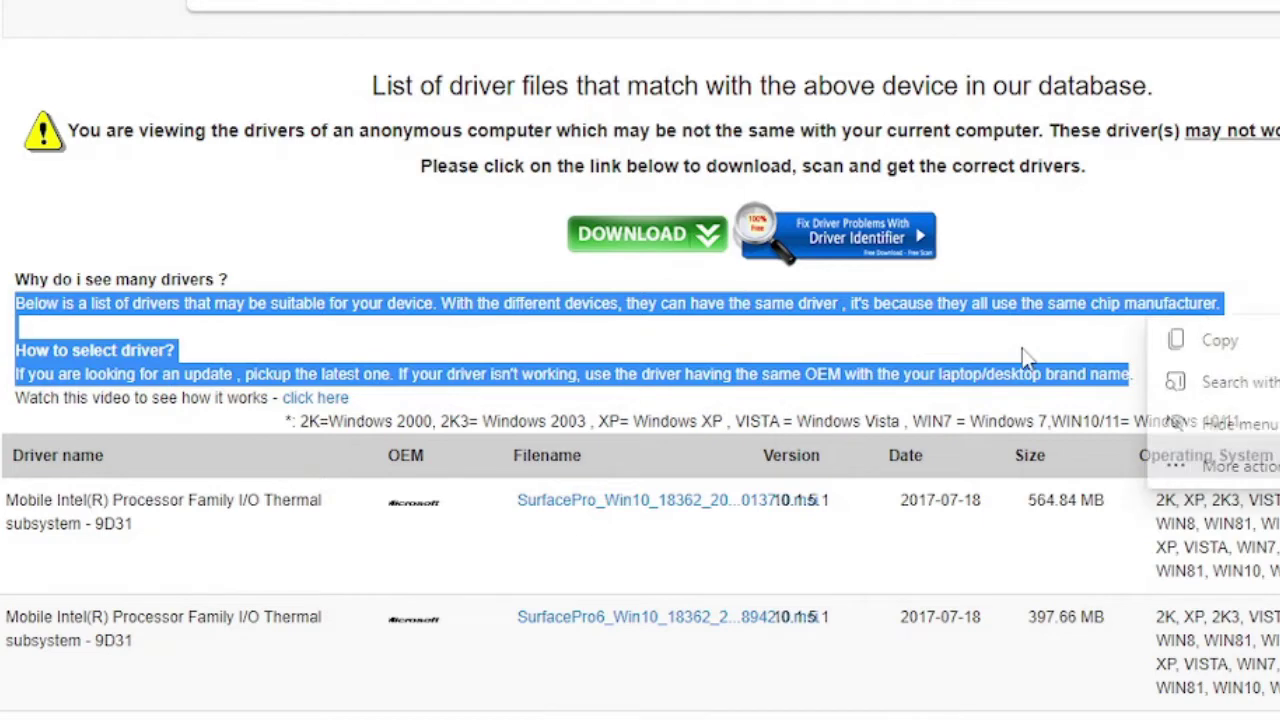
click(1020, 350)
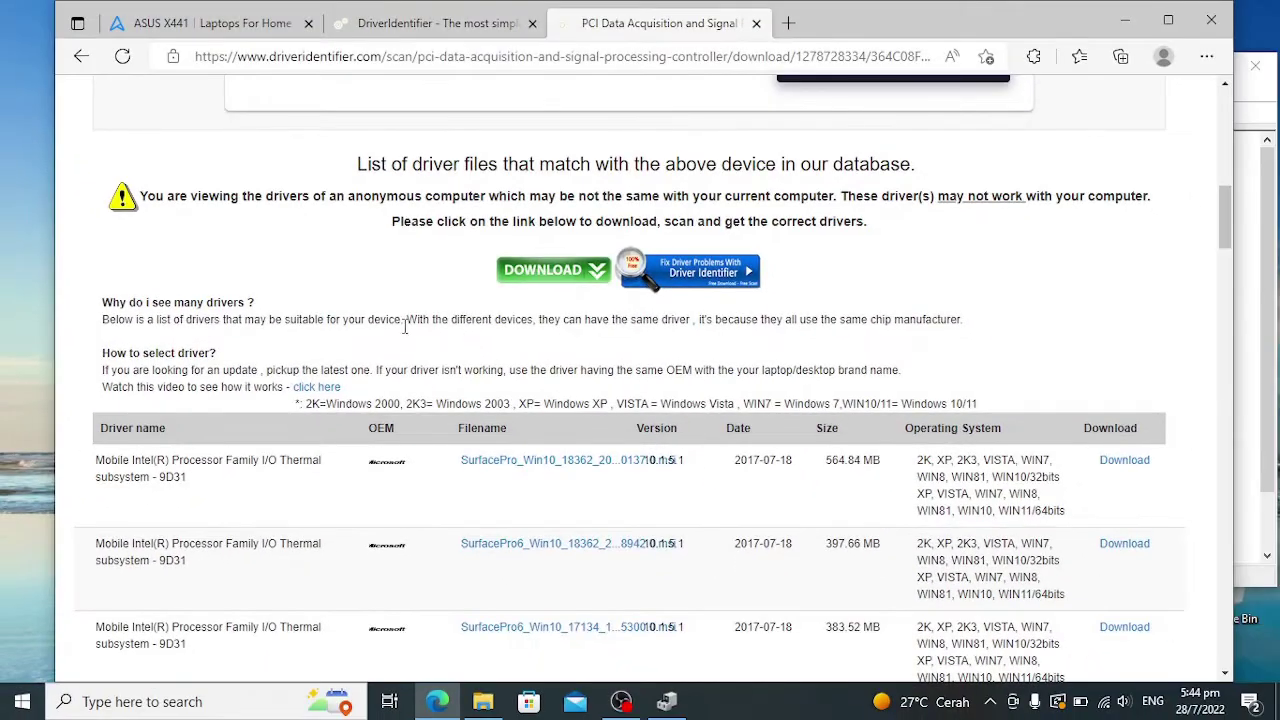
Step: Scroll the I/O Thermal subsystem - 9D31 driver list down to the HP sp74100.exe row
scroll(402, 330, down, 2)
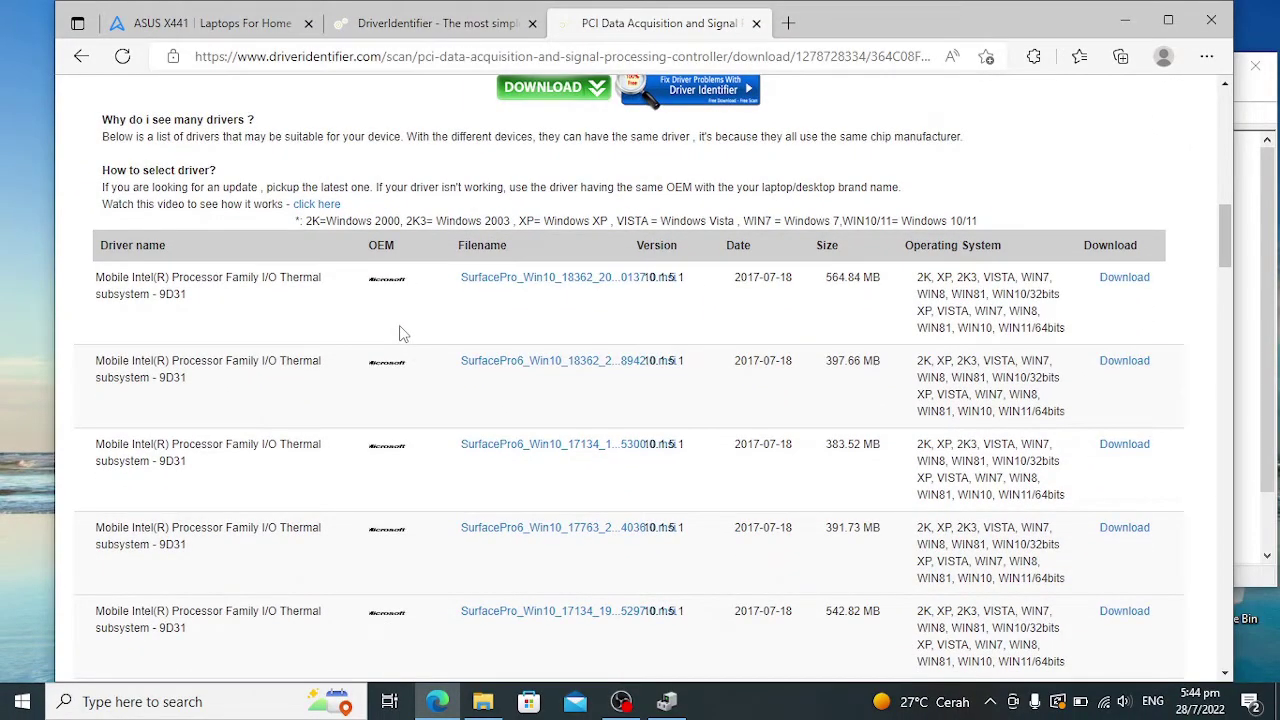
scroll(402, 333, down, 5)
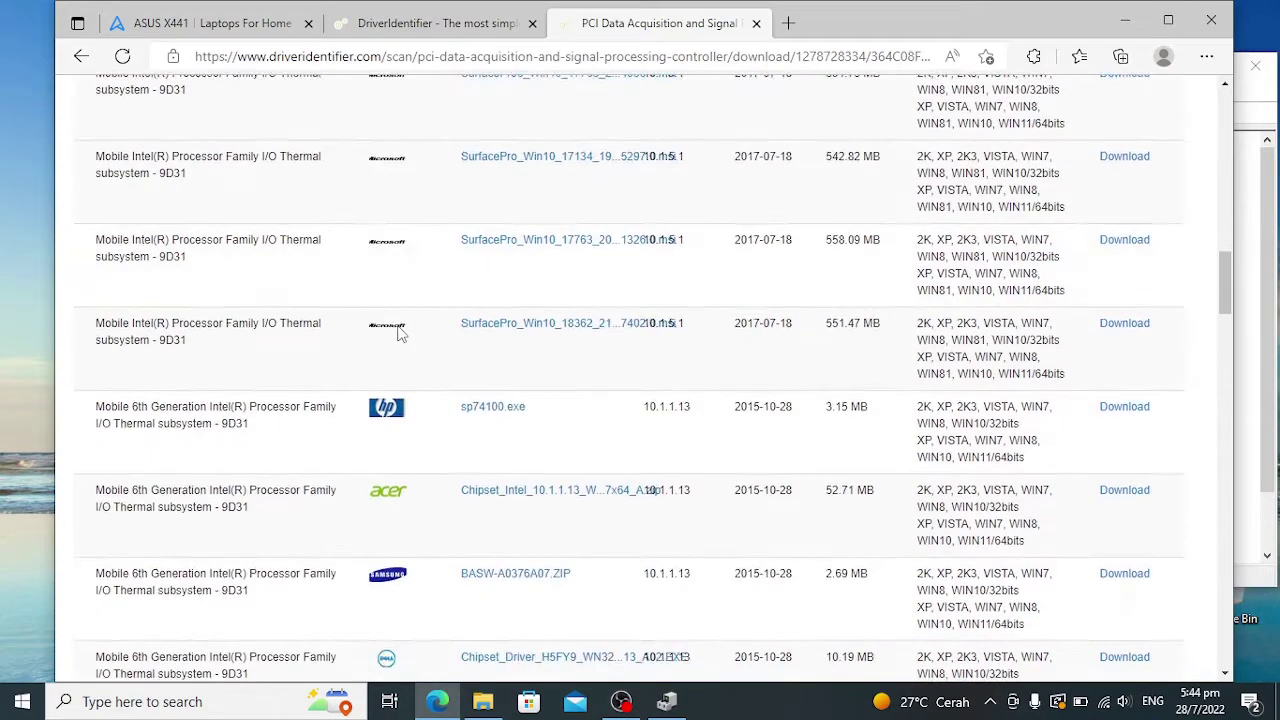
scroll(390, 530, down, 3)
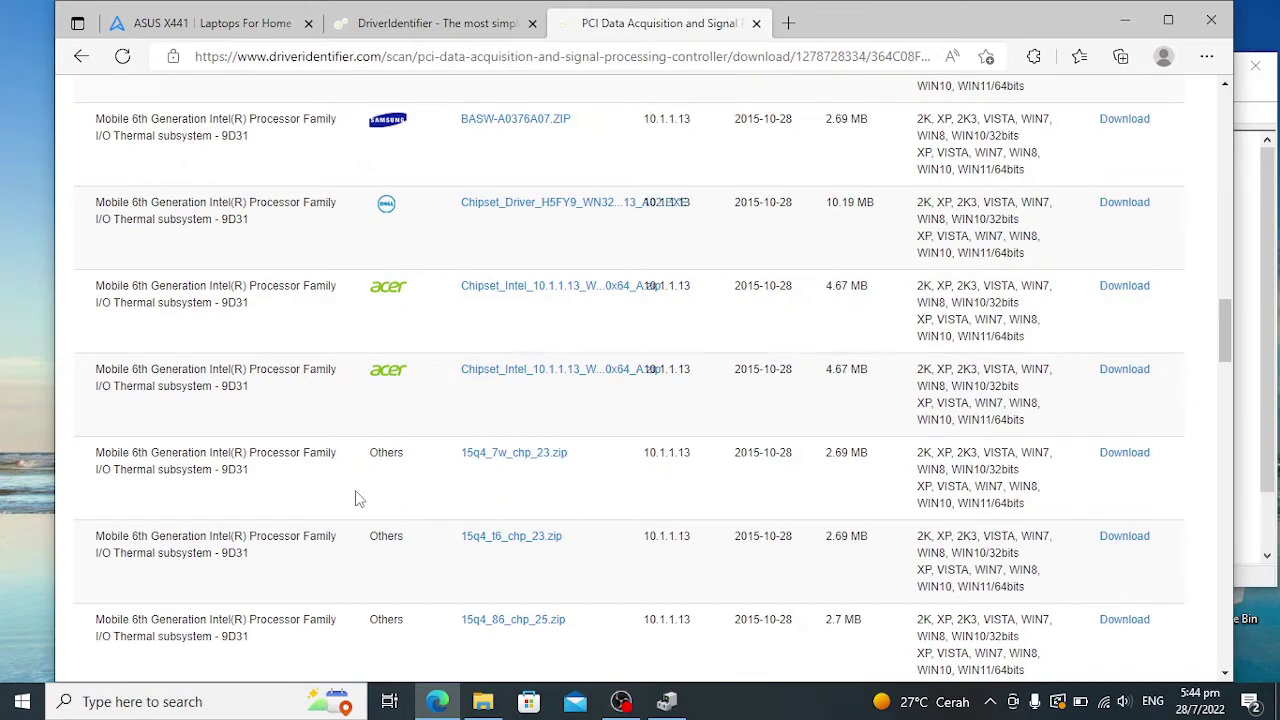
scroll(358, 498, up, 5)
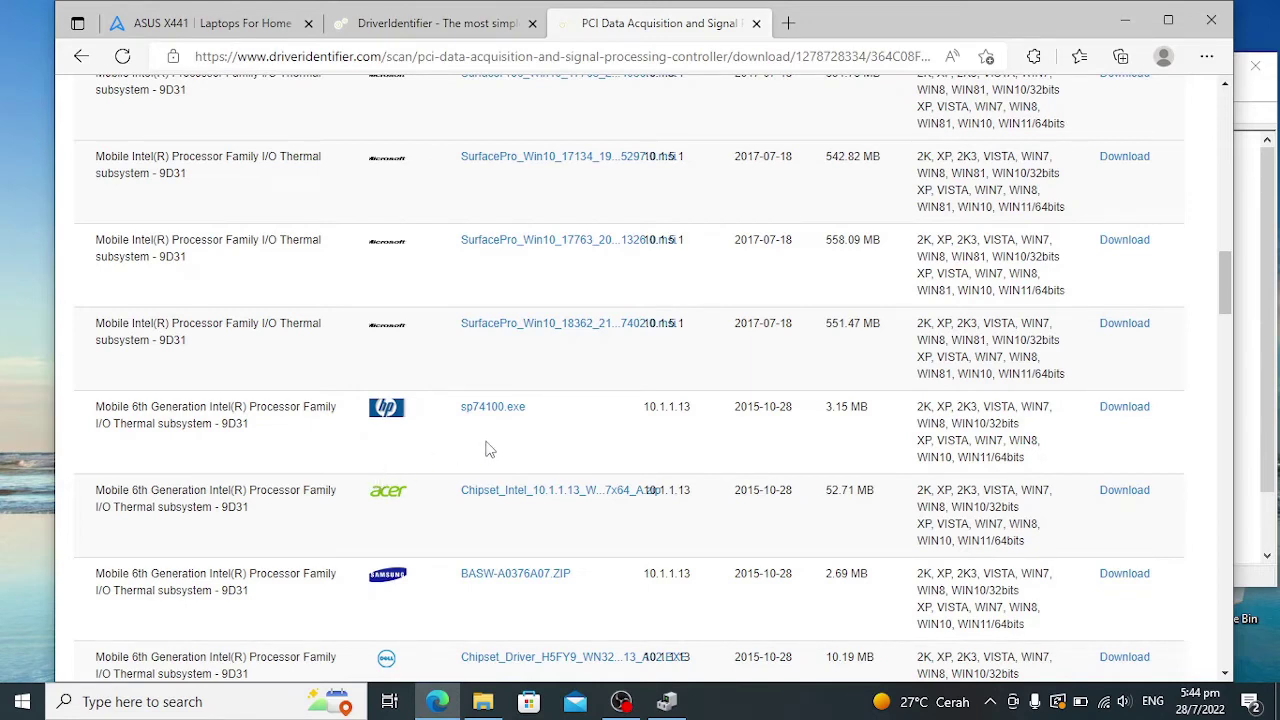
Step: Request sp74100.exe from HP's manufacturer server via Option 1; Edge blocks it as insecure
click(1122, 410)
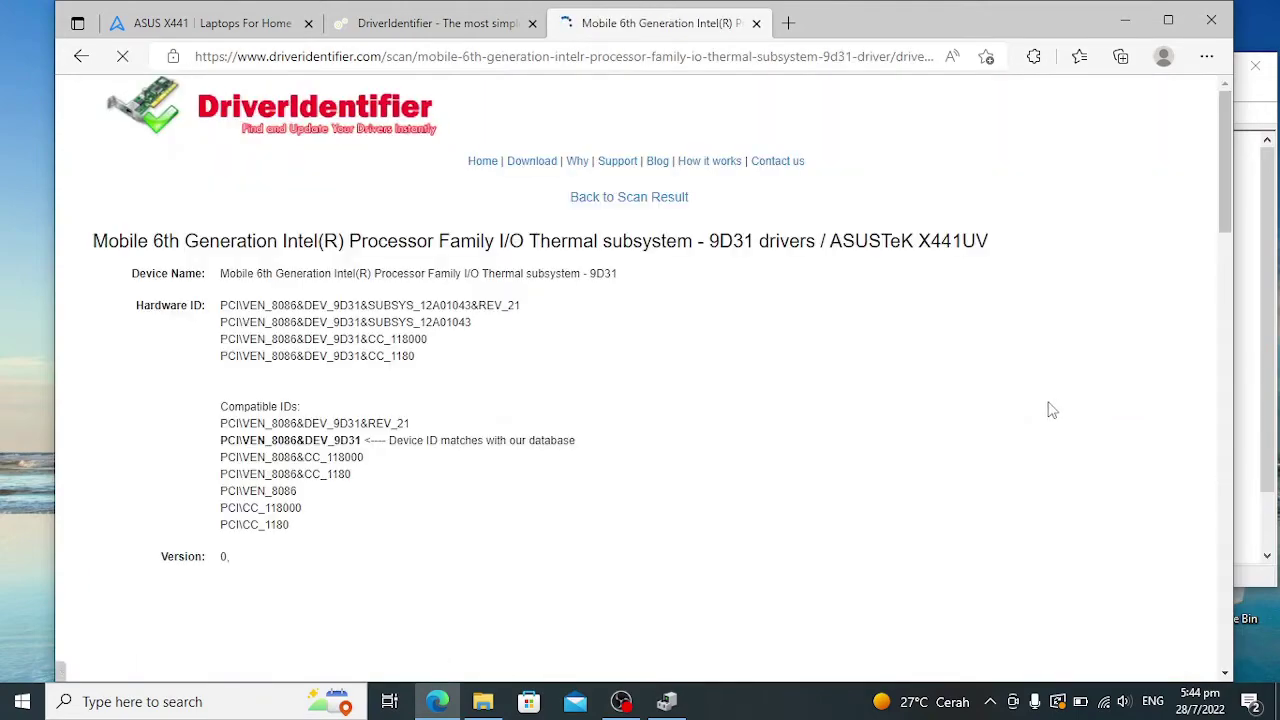
scroll(620, 377, down, 10)
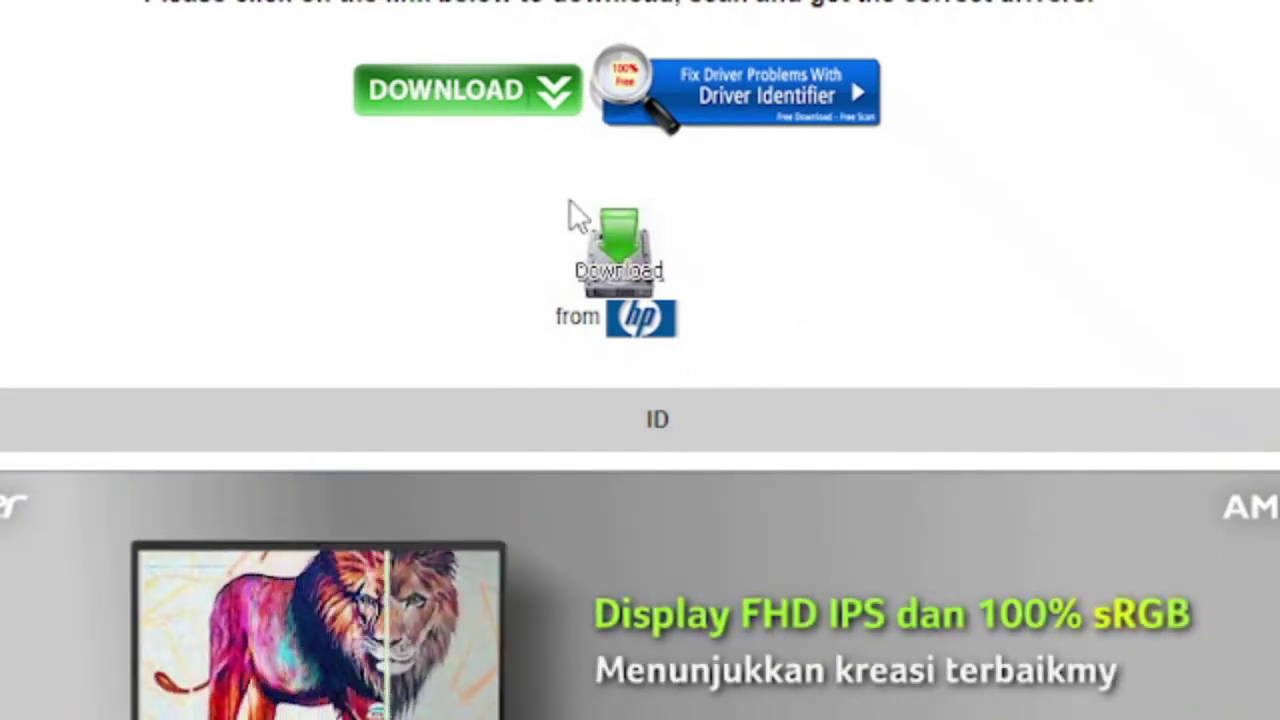
click(631, 260)
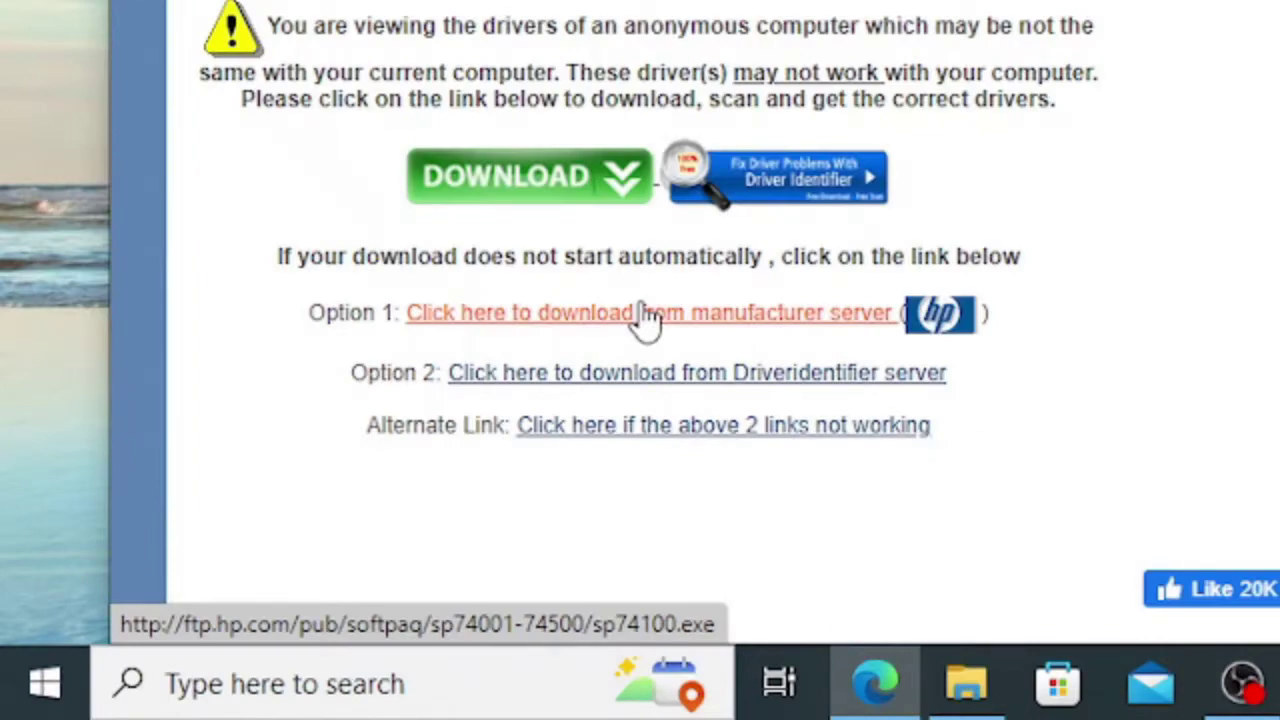
click(648, 322)
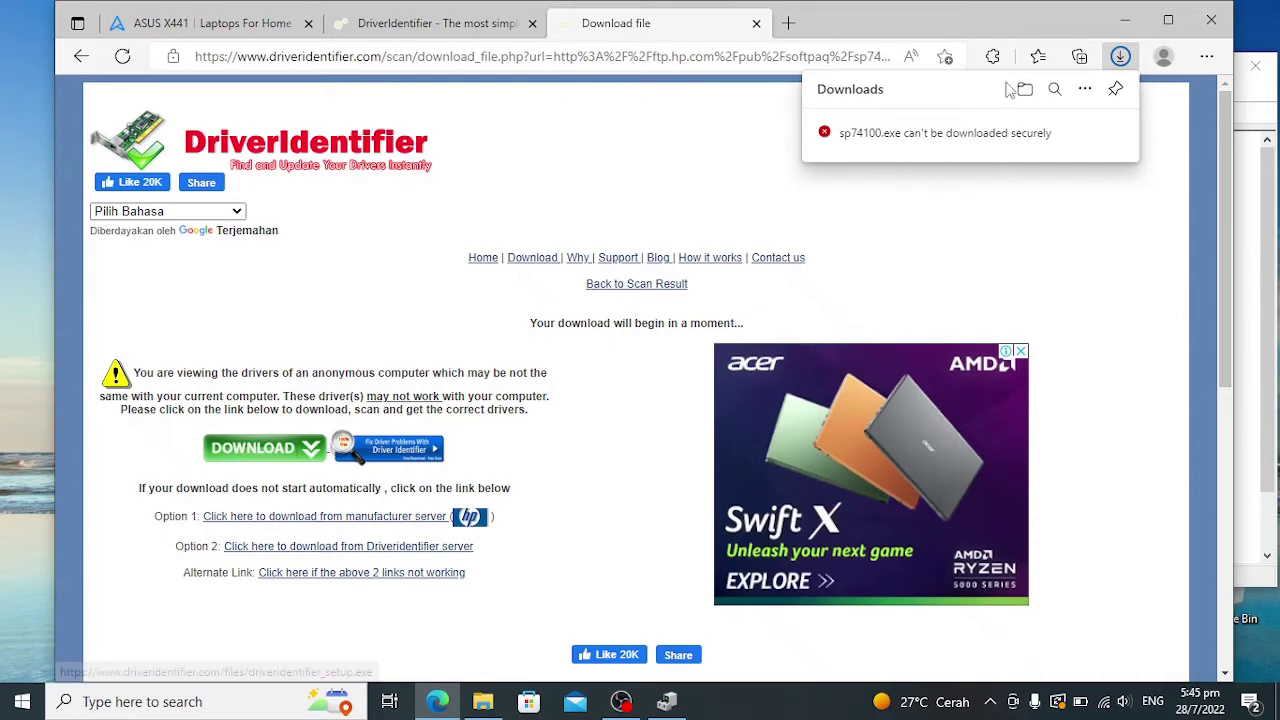
Step: Remove the failed entry, download sp74100.exe via Option 2 from DriverIdentifier, and show it in D:\Downloads
mouse_move(940, 160)
click(1057, 131)
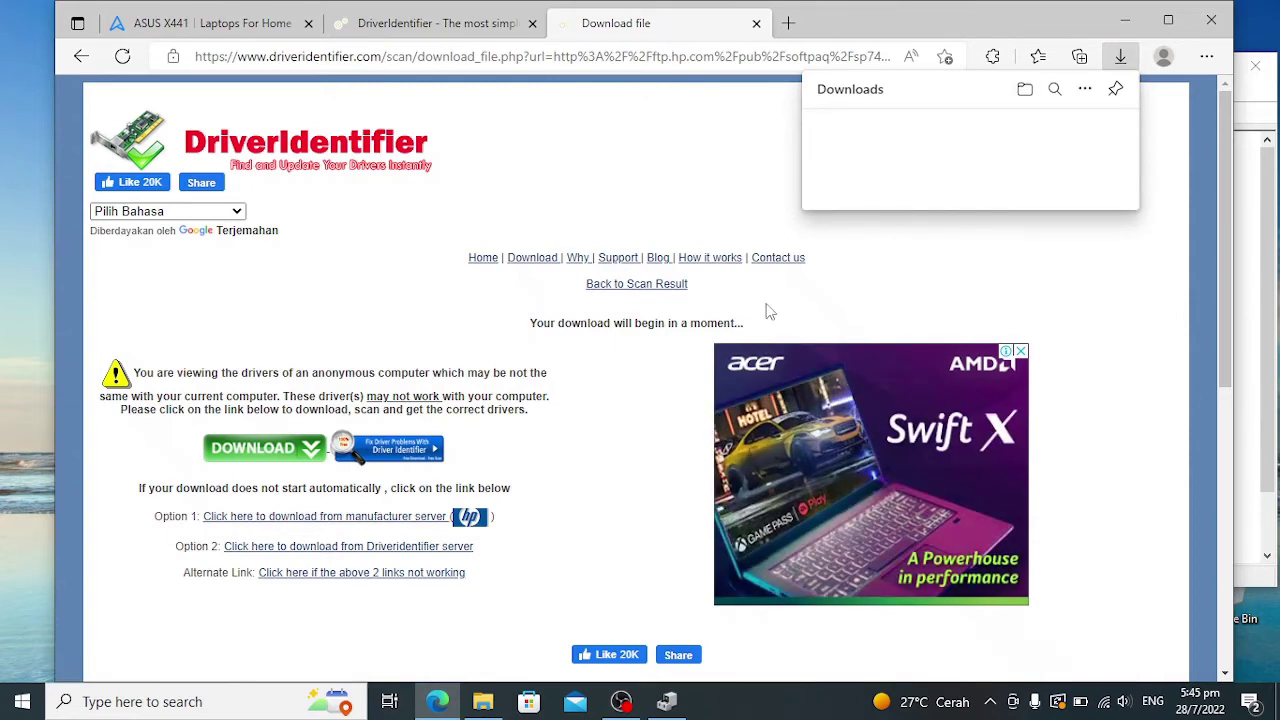
click(340, 548)
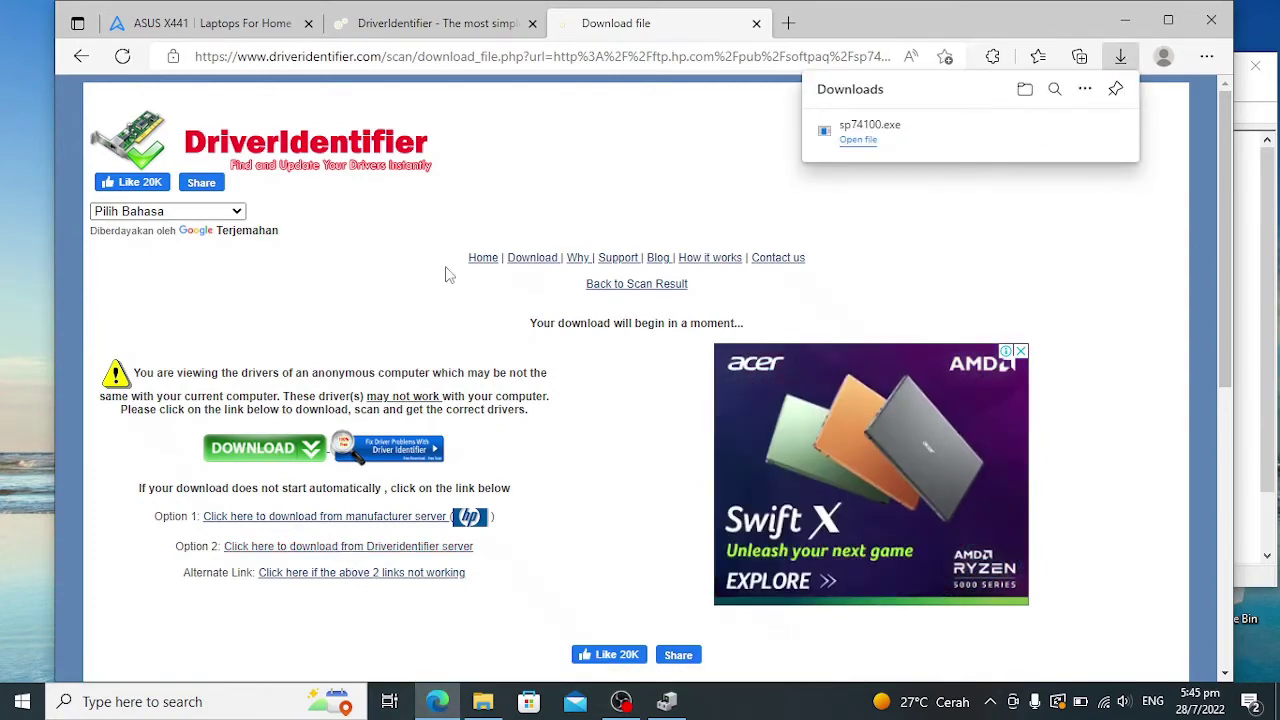
mouse_move(902, 133)
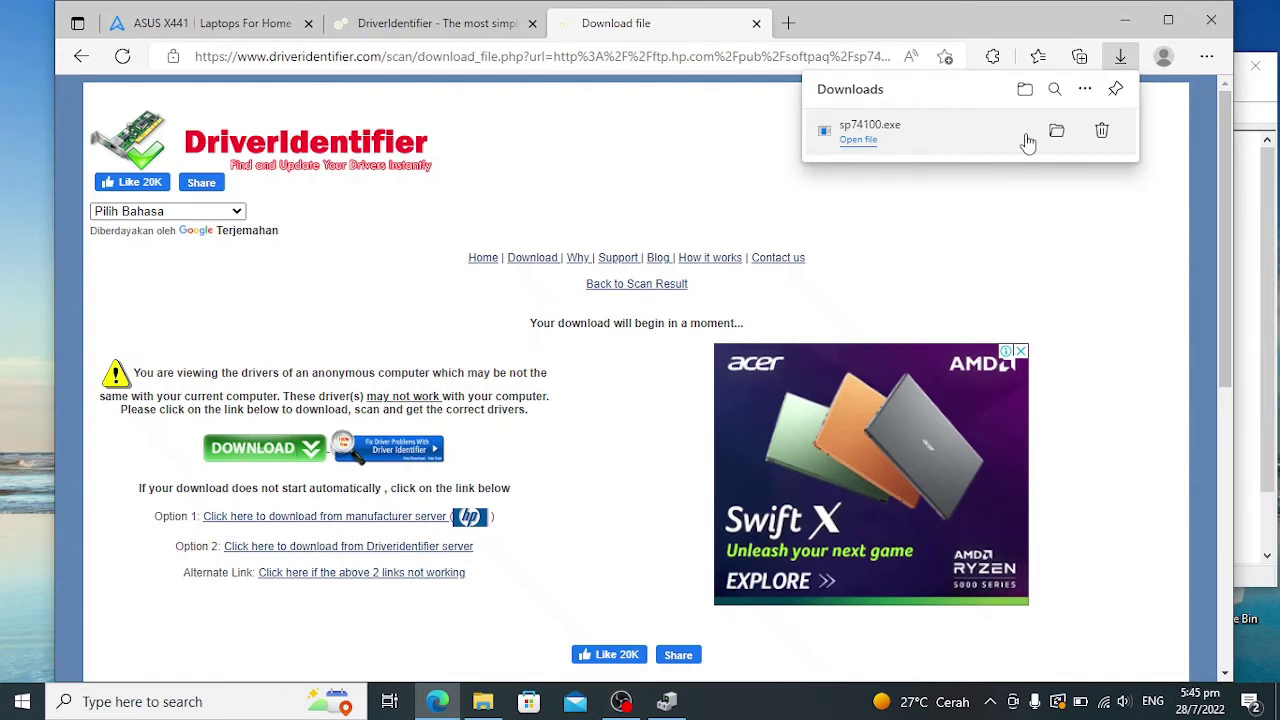
click(1056, 131)
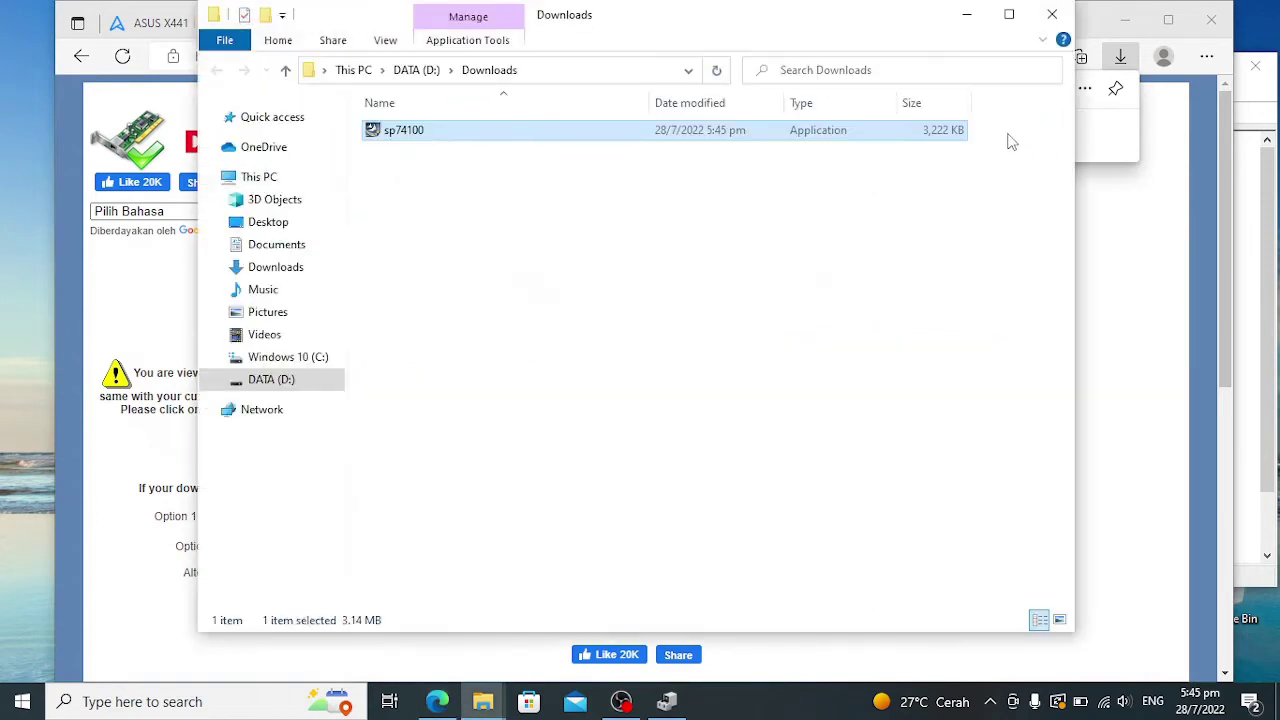
Step: Run sp74100, accept the HP license, and extract the files to the default folder
double_click(423, 131)
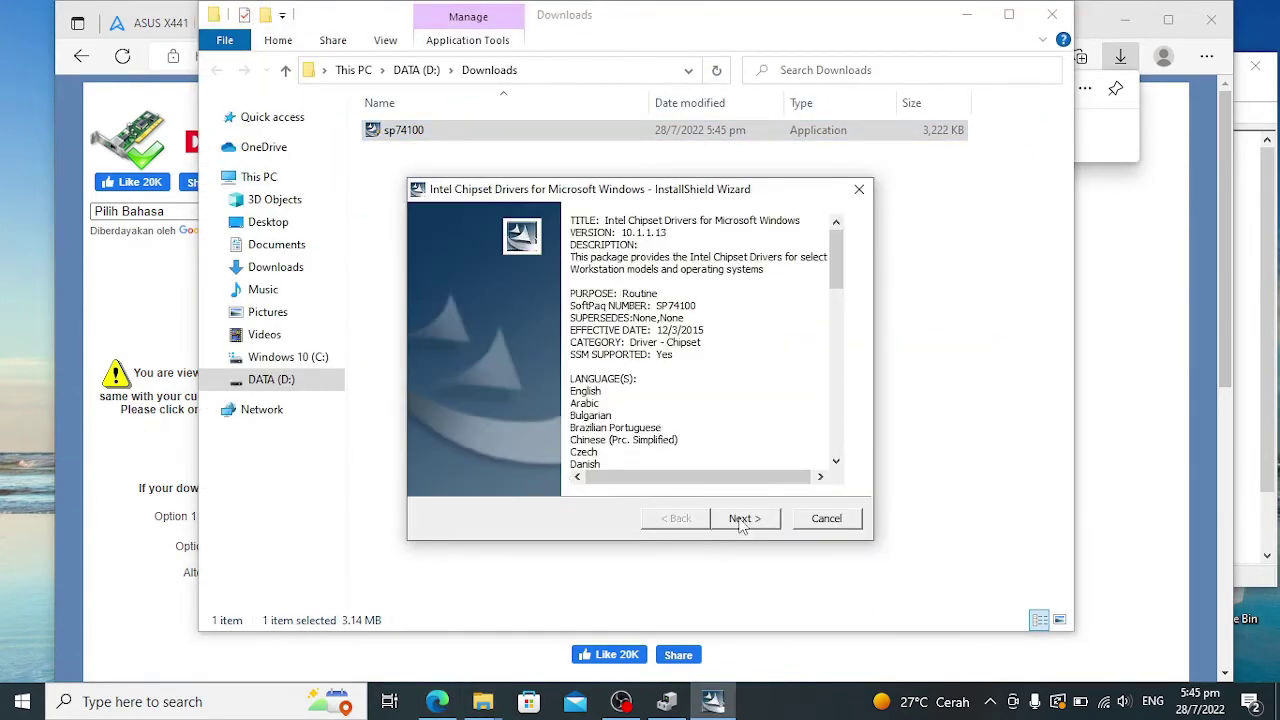
click(743, 519)
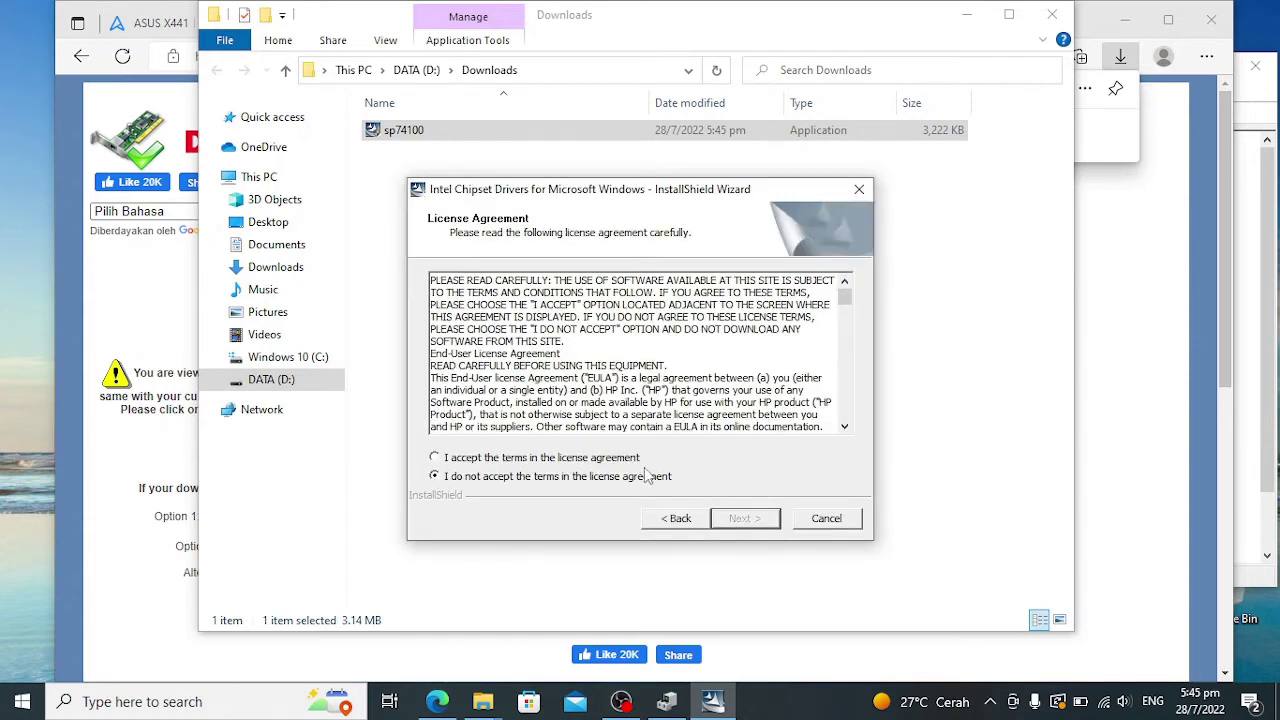
click(640, 458)
click(748, 520)
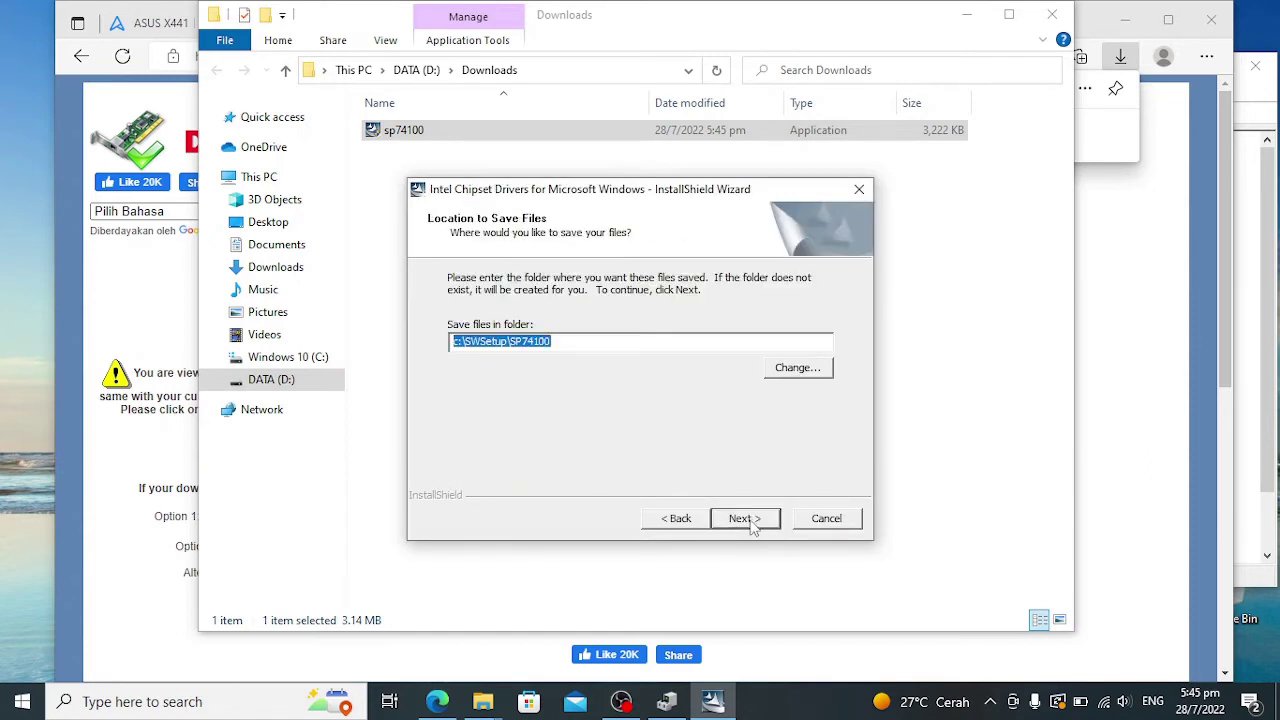
click(752, 526)
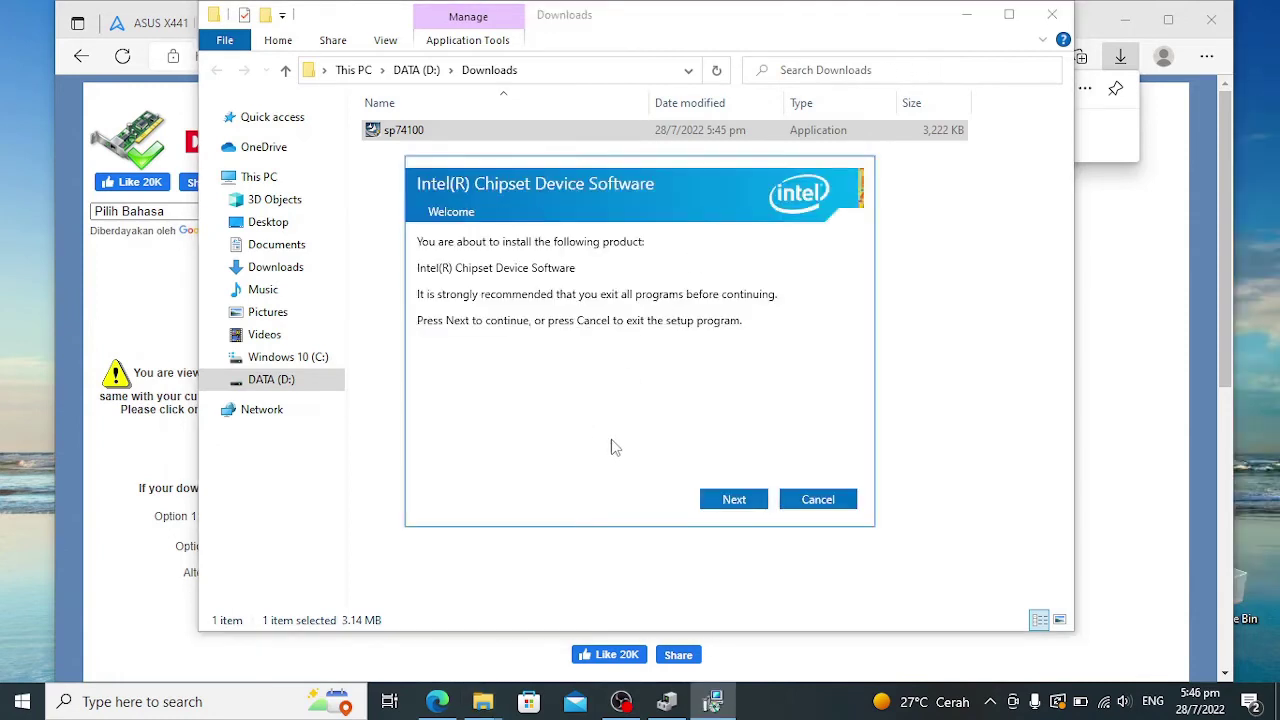
Step: Accept the Intel license, install Intel Chipset Device Software, and choose to restart later
click(748, 508)
click(739, 509)
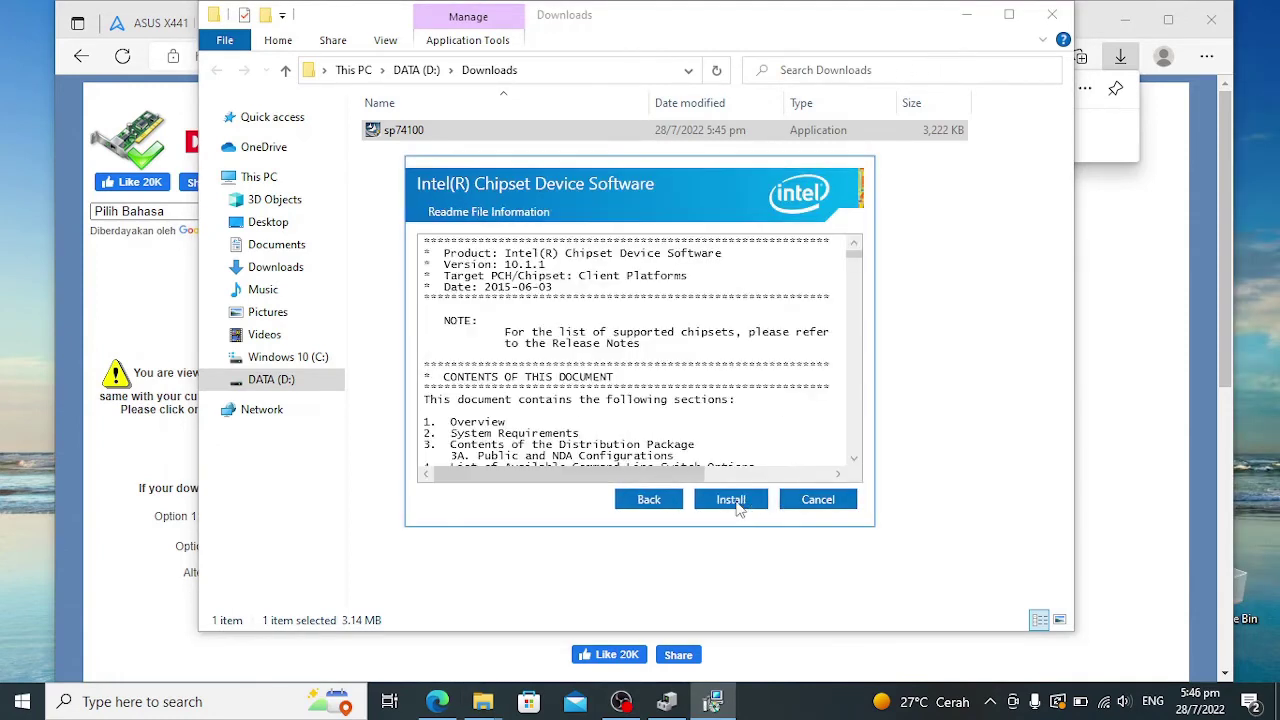
click(733, 503)
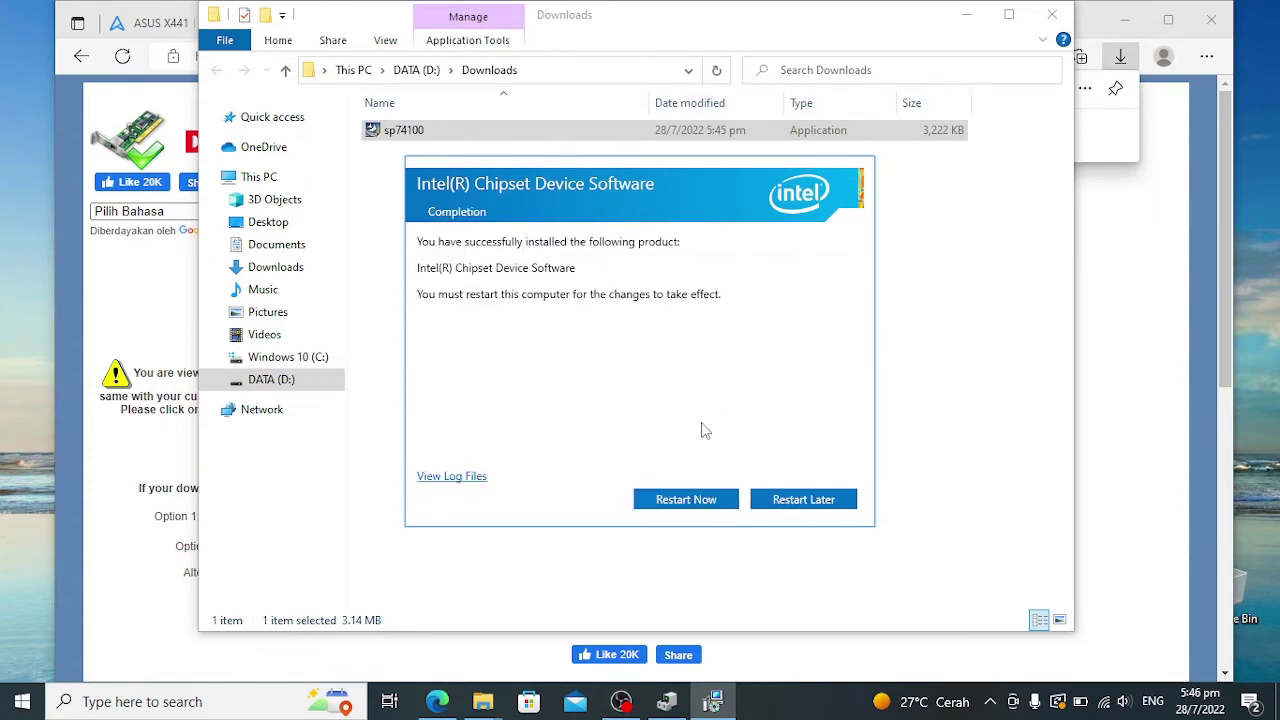
click(787, 506)
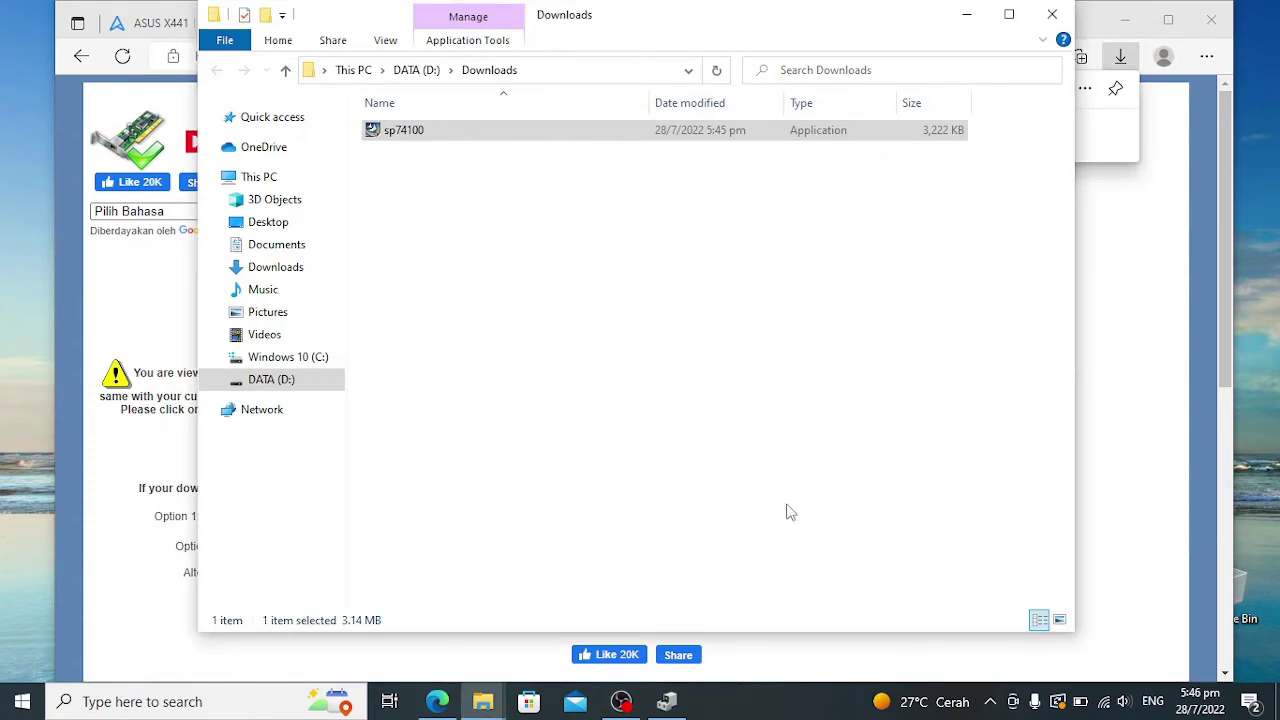
Step: Scan DESKTOP-5DE0PS9 for hardware changes and confirm the Other devices category is gone
click(666, 701)
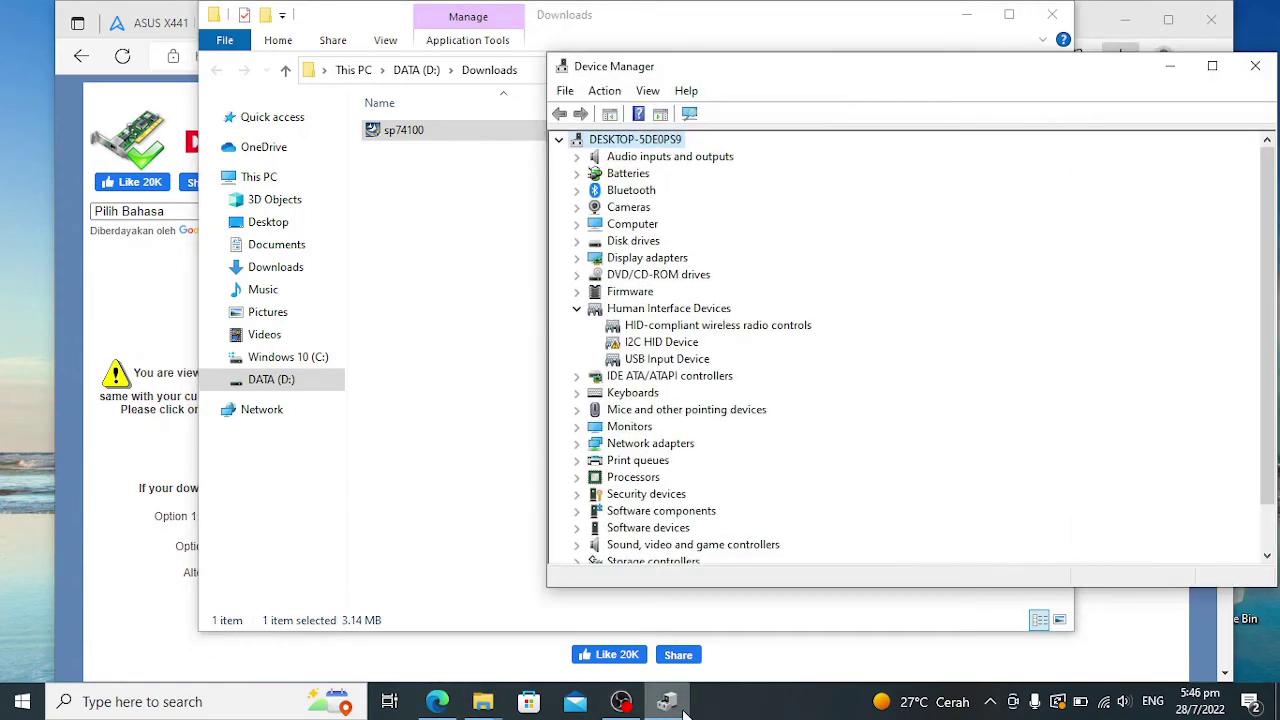
scroll(682, 452, down, 1)
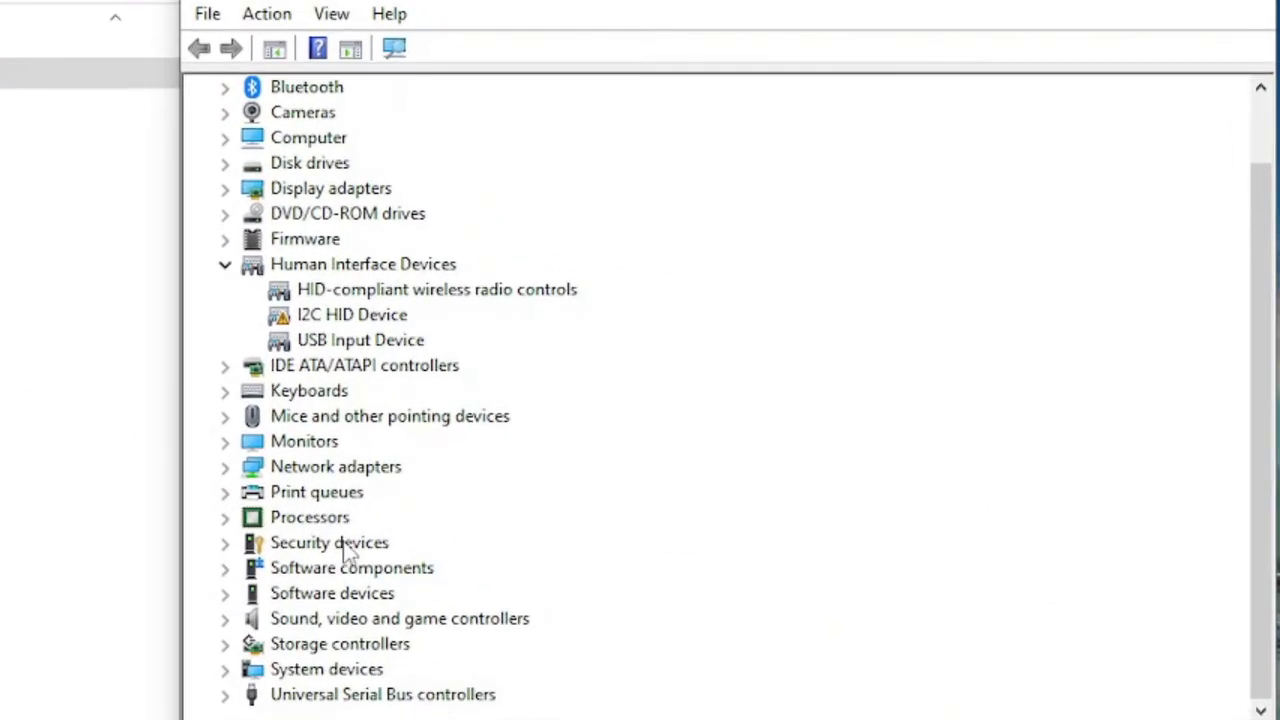
scroll(305, 440, up, 1)
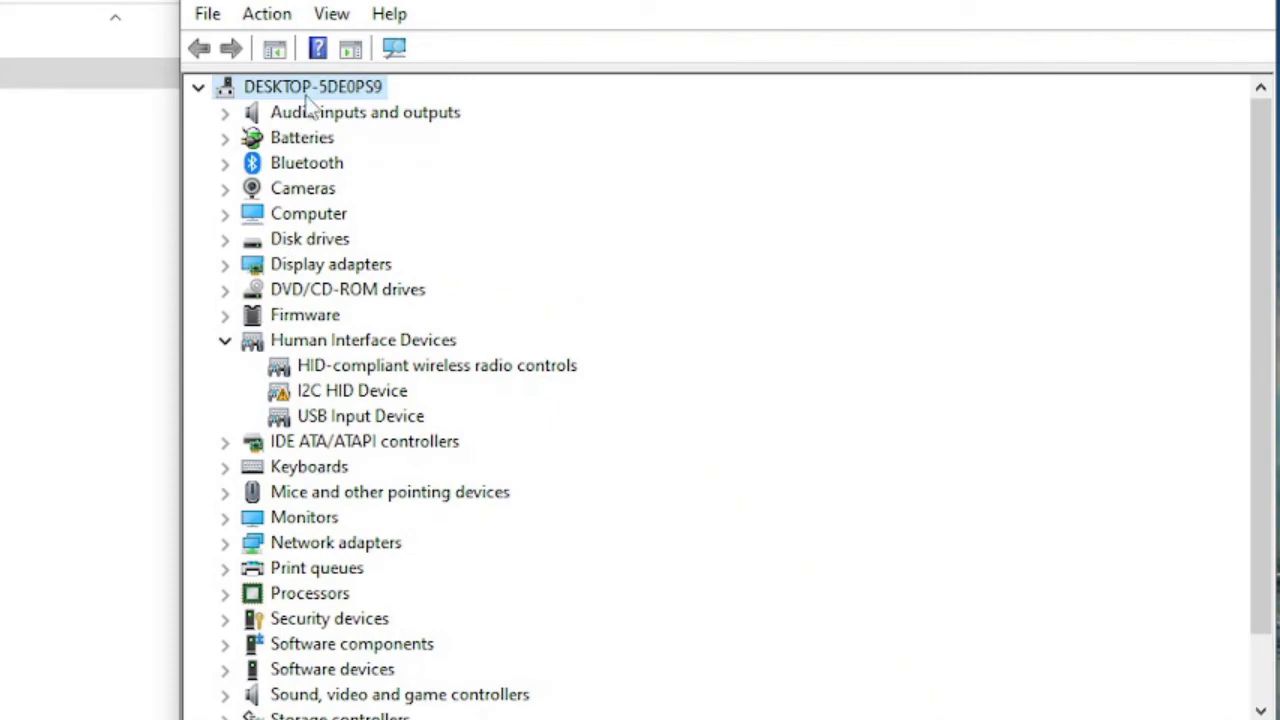
right_click(352, 88)
click(365, 104)
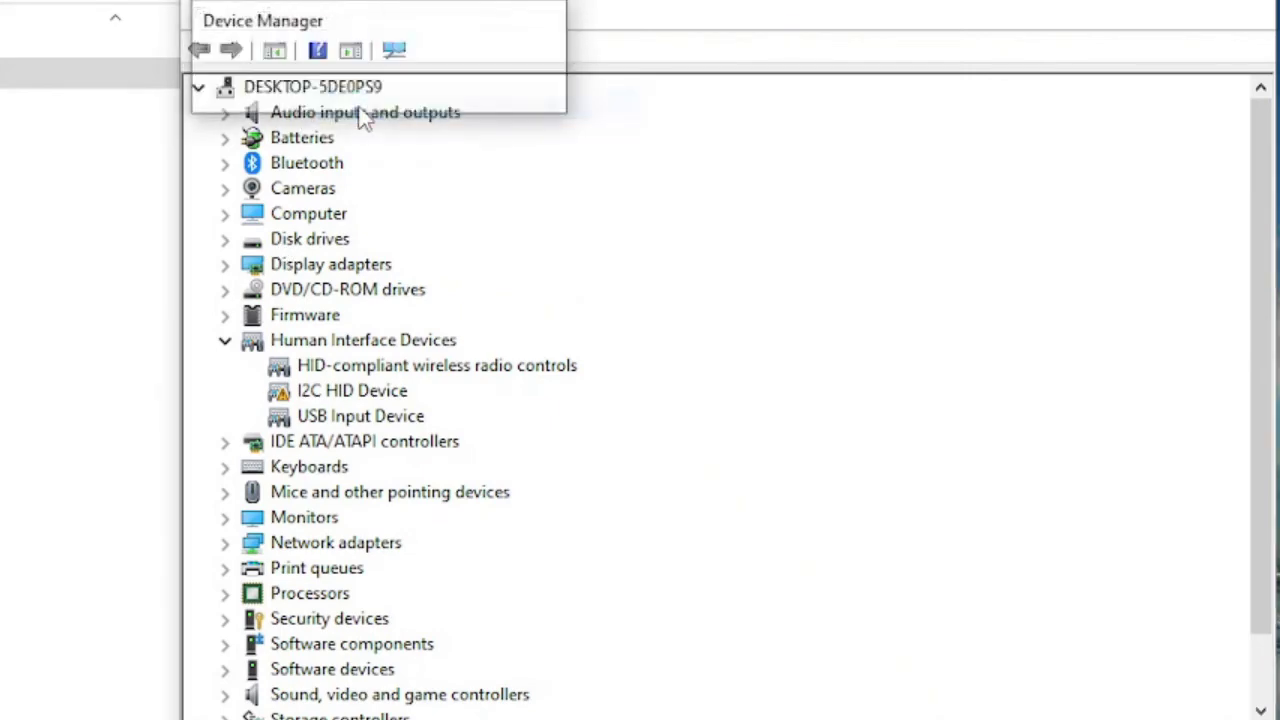
scroll(345, 510, down, 1)
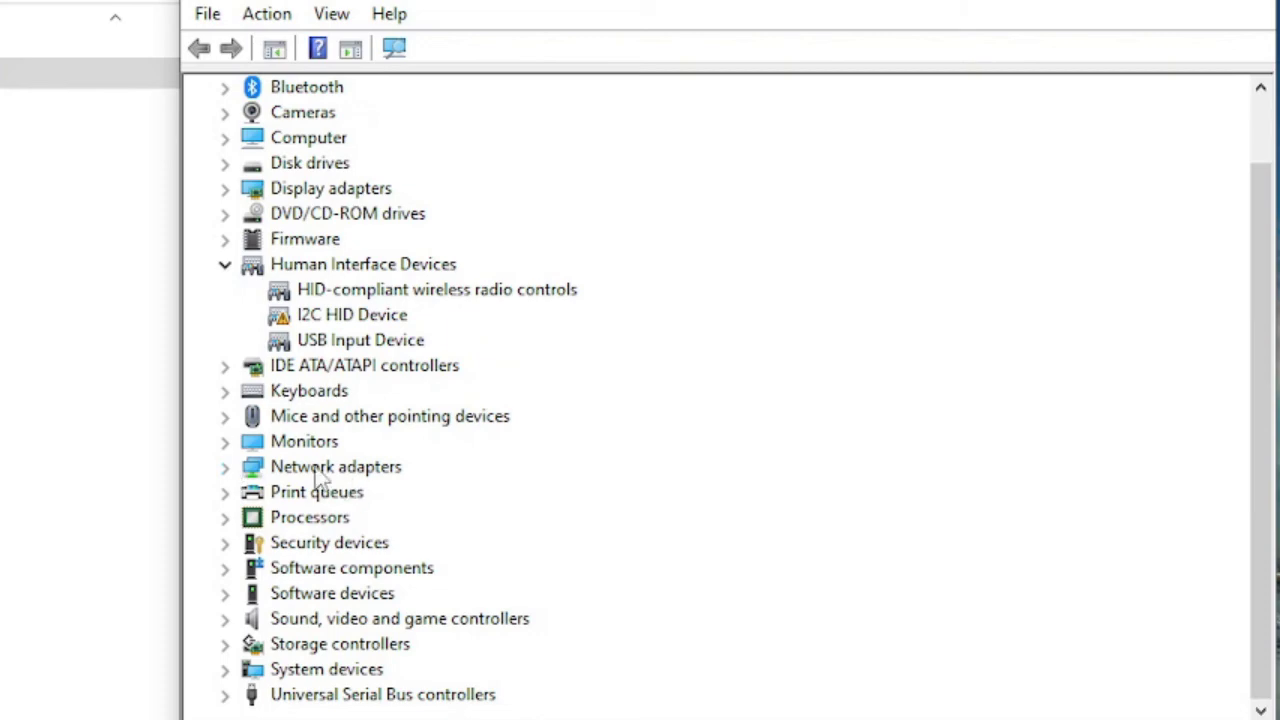
scroll(302, 512, up, 1)
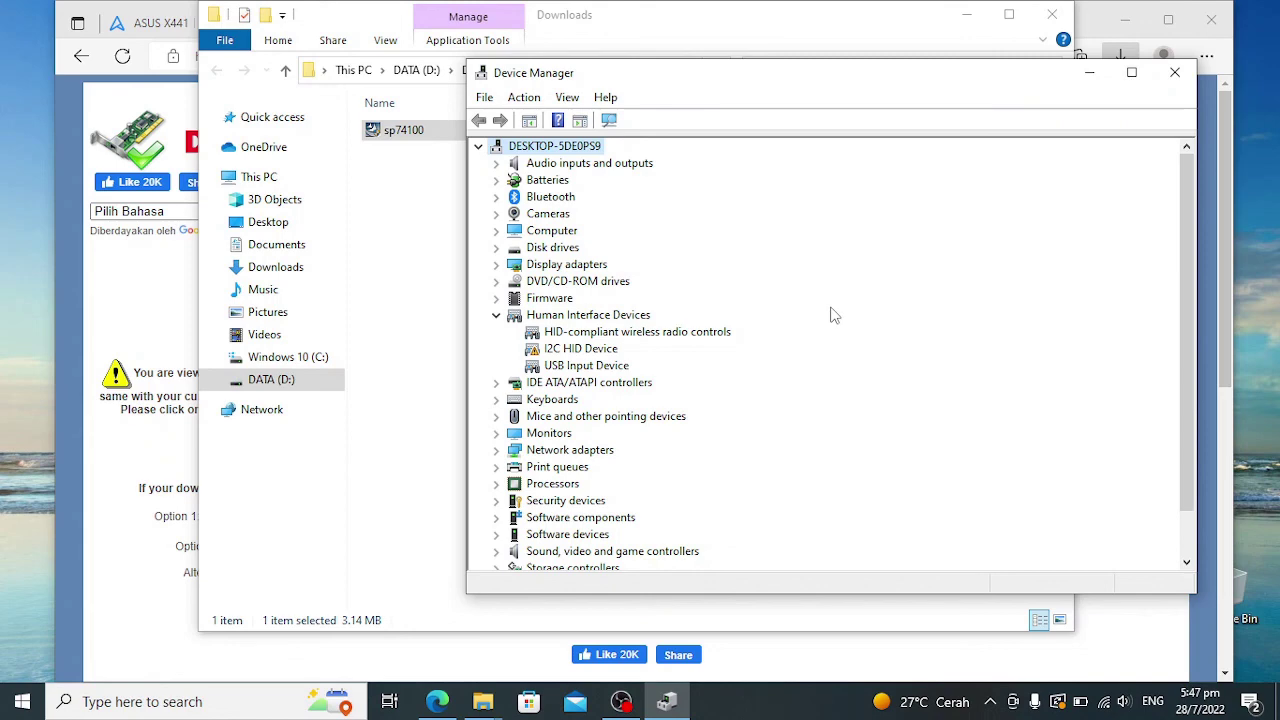
scroll(830, 315, down, 1)
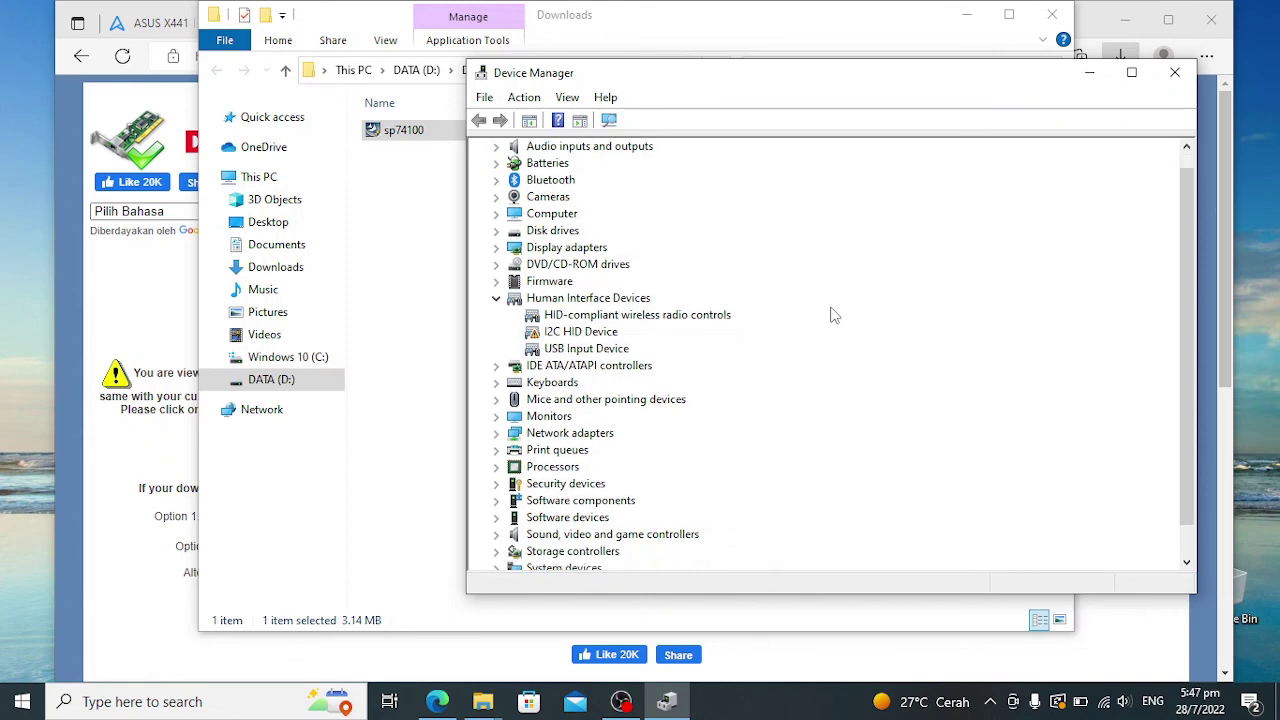